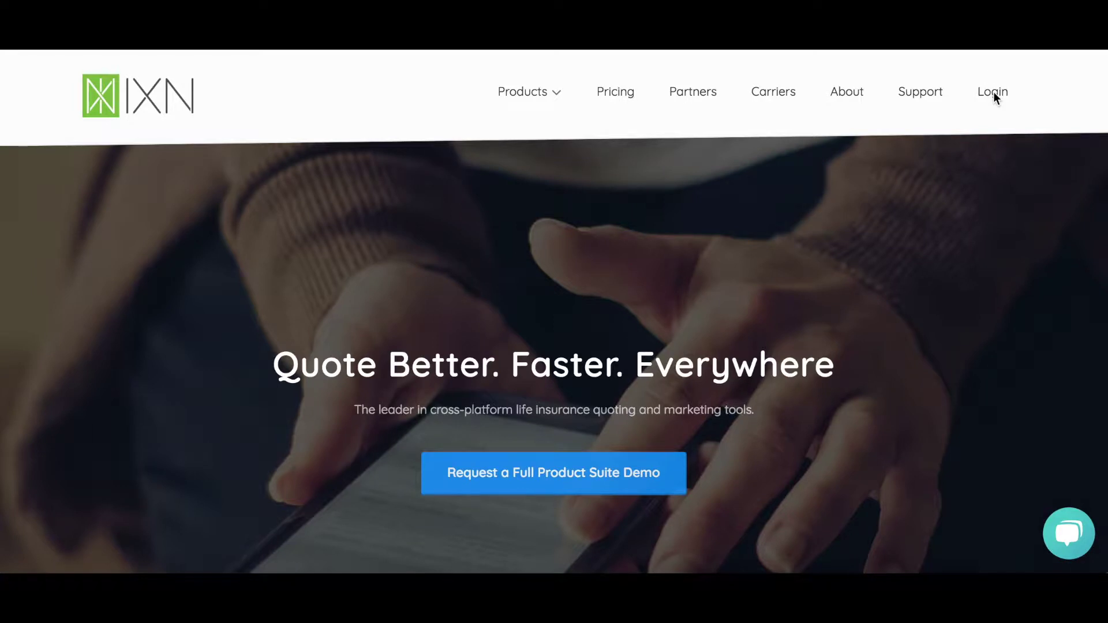
Sign in from the header after a brief look at the Forgot Password form.
{"action": "left_click", "coordinate": [993, 92]}
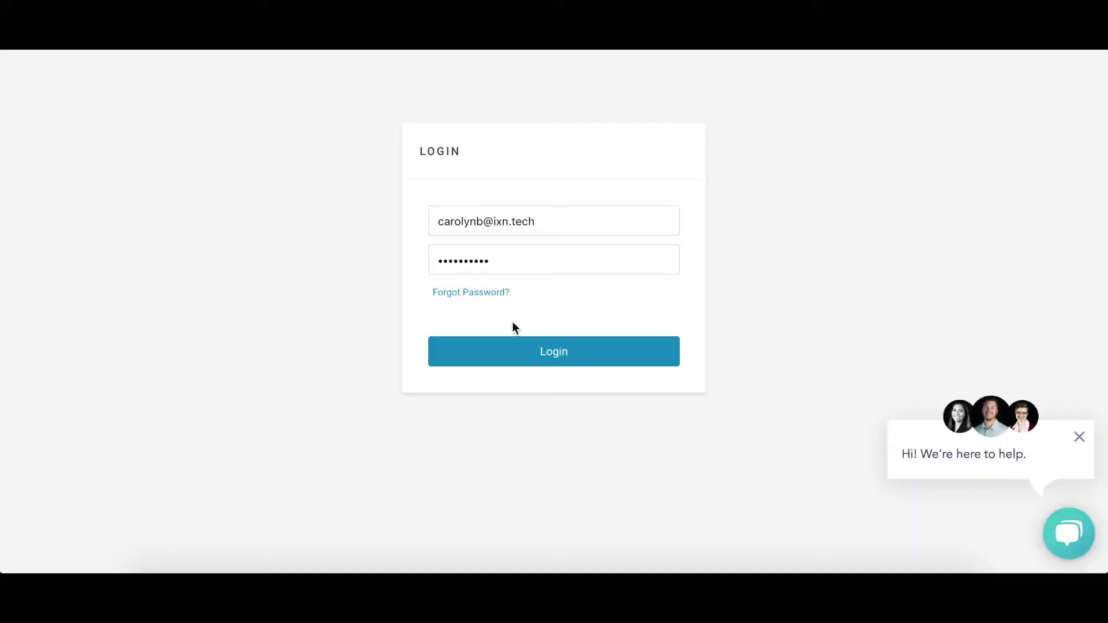
{"action": "left_click", "coordinate": [467, 295]}
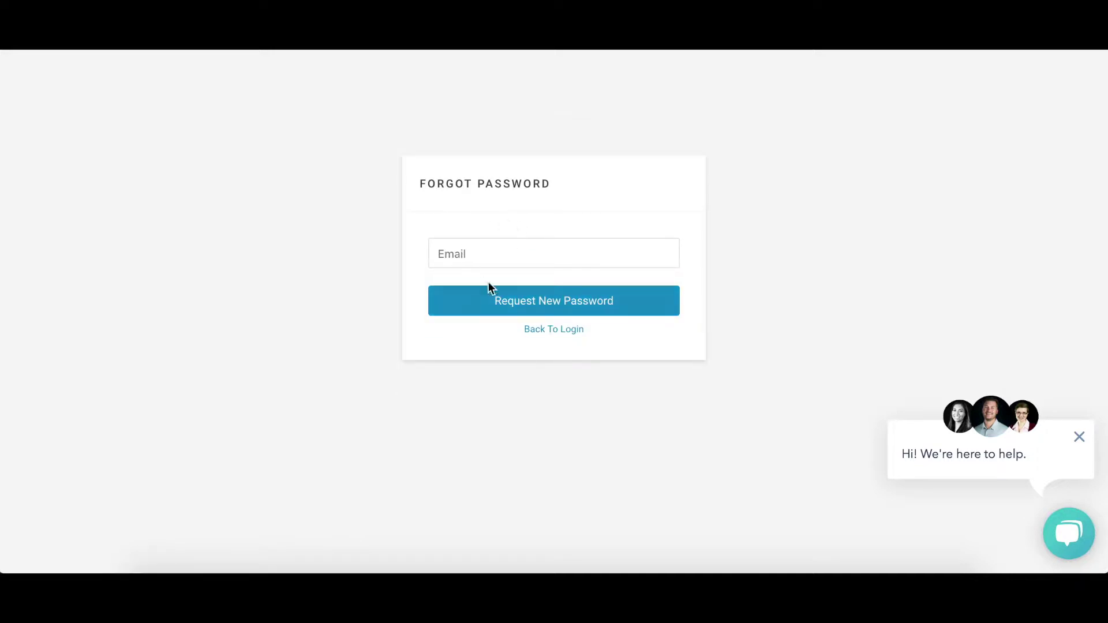
{"action": "left_click", "coordinate": [544, 331]}
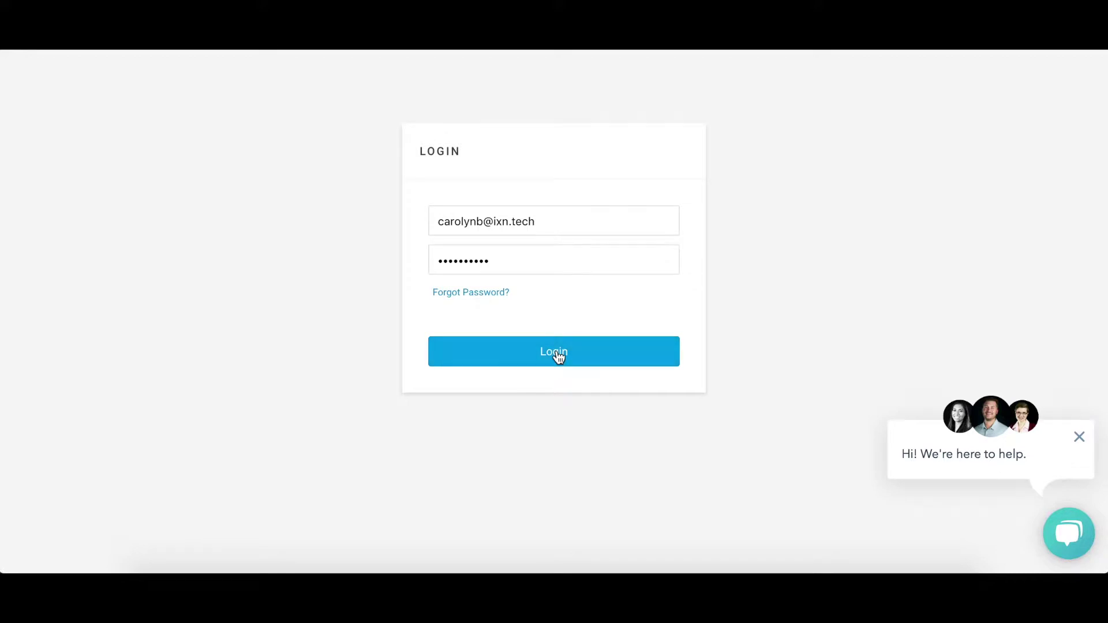
{"action": "left_click", "coordinate": [557, 354]}
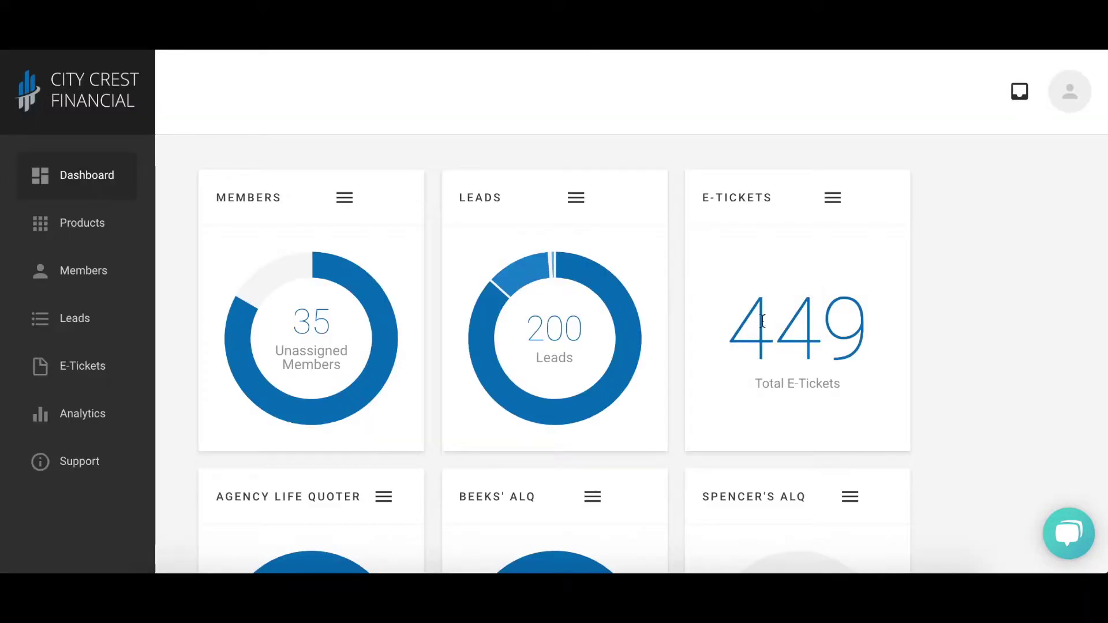
{"action": "scroll", "coordinate": [339, 364], "scroll_direction": "down", "scroll_amount": 3}
{"action": "scroll", "coordinate": [338, 364], "scroll_direction": "down", "scroll_amount": 3}
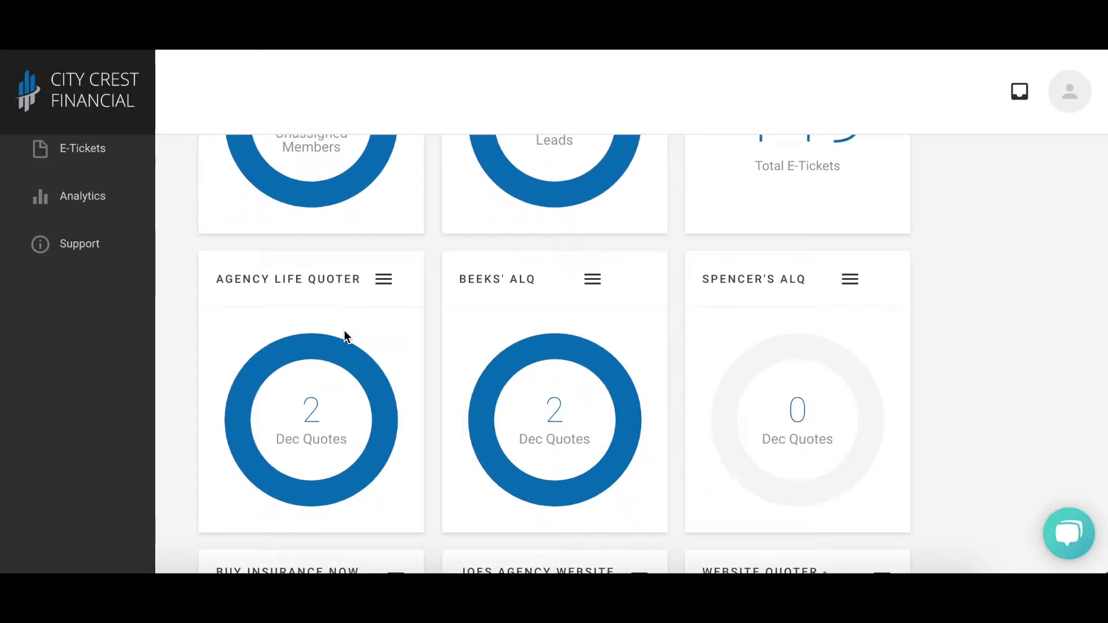
Reach the Agency Life Quoter settings via the dashboard card and the Products list.
{"action": "left_click", "coordinate": [383, 282]}
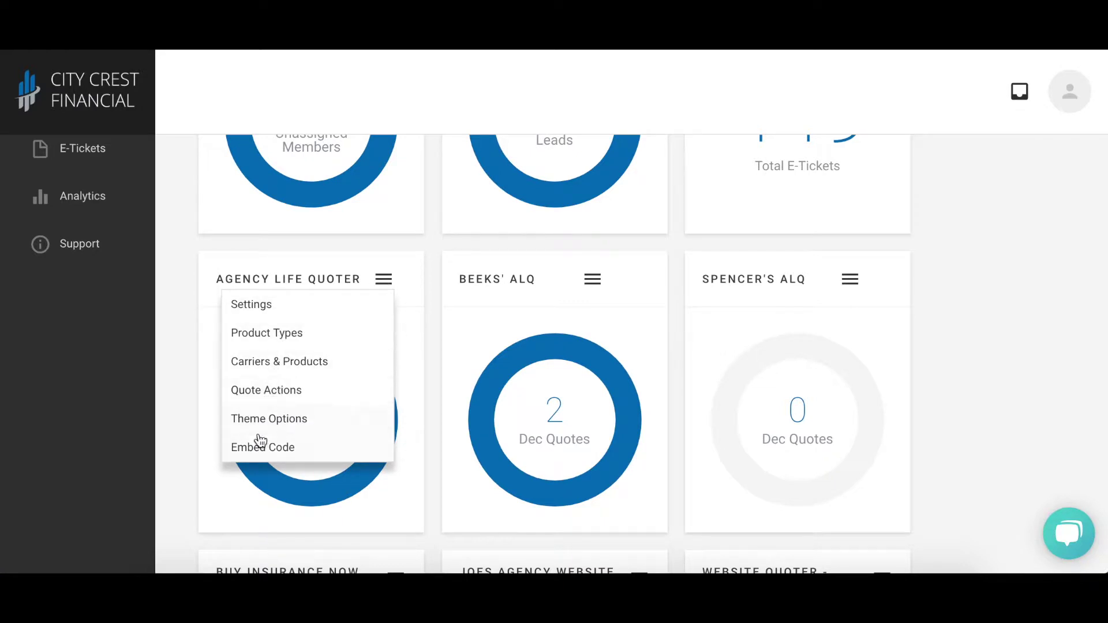
{"action": "left_click", "coordinate": [252, 305]}
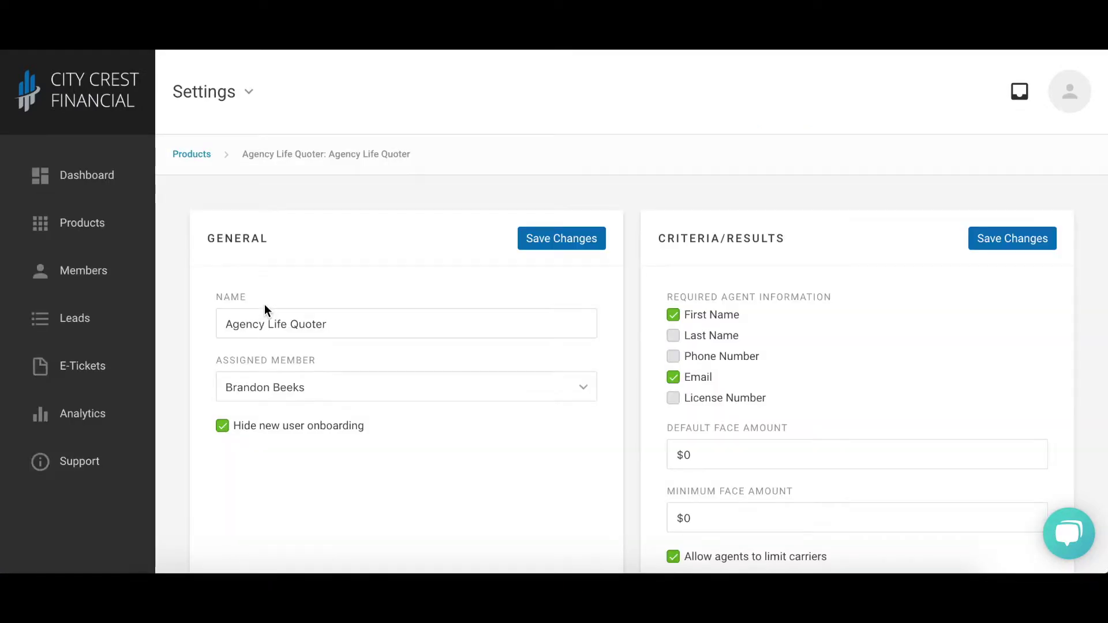
{"action": "left_click", "coordinate": [80, 227]}
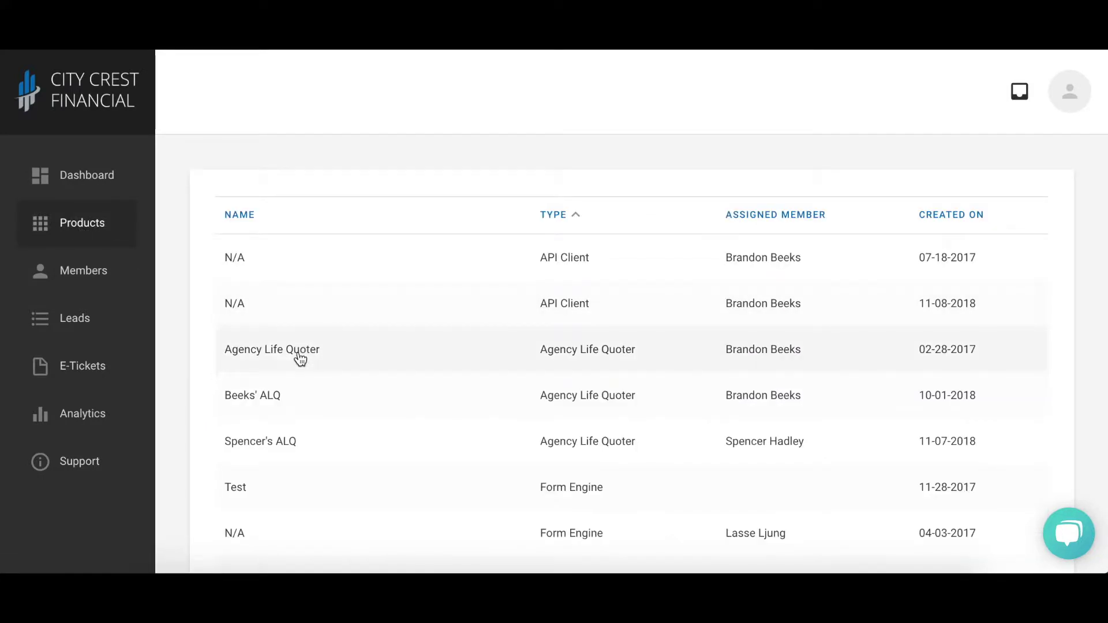
{"action": "left_click", "coordinate": [300, 357]}
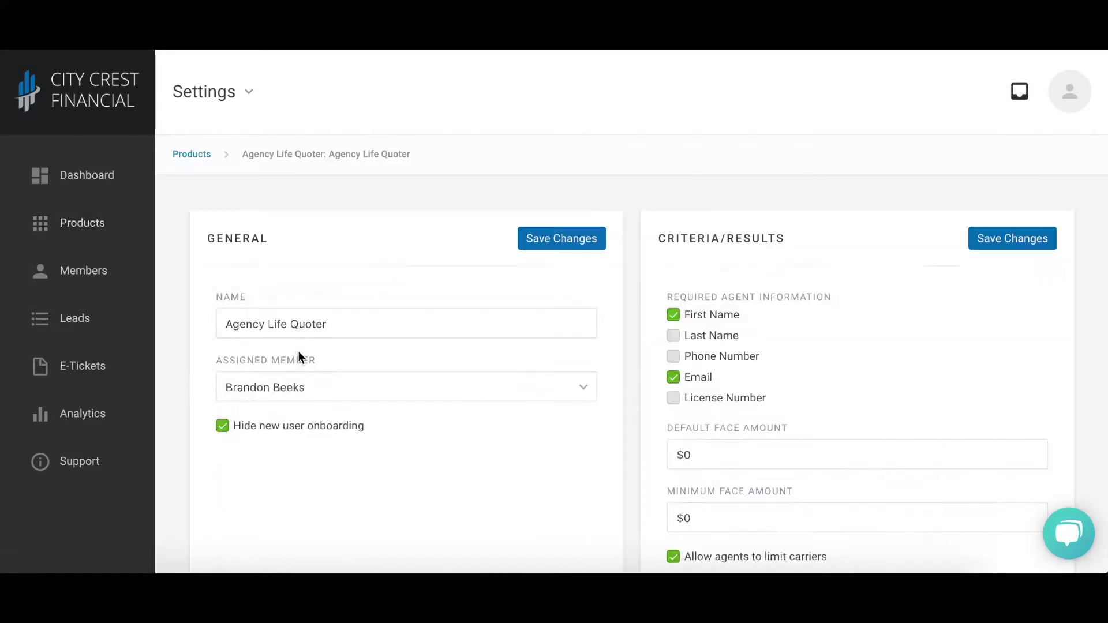
{"action": "left_click", "coordinate": [249, 92]}
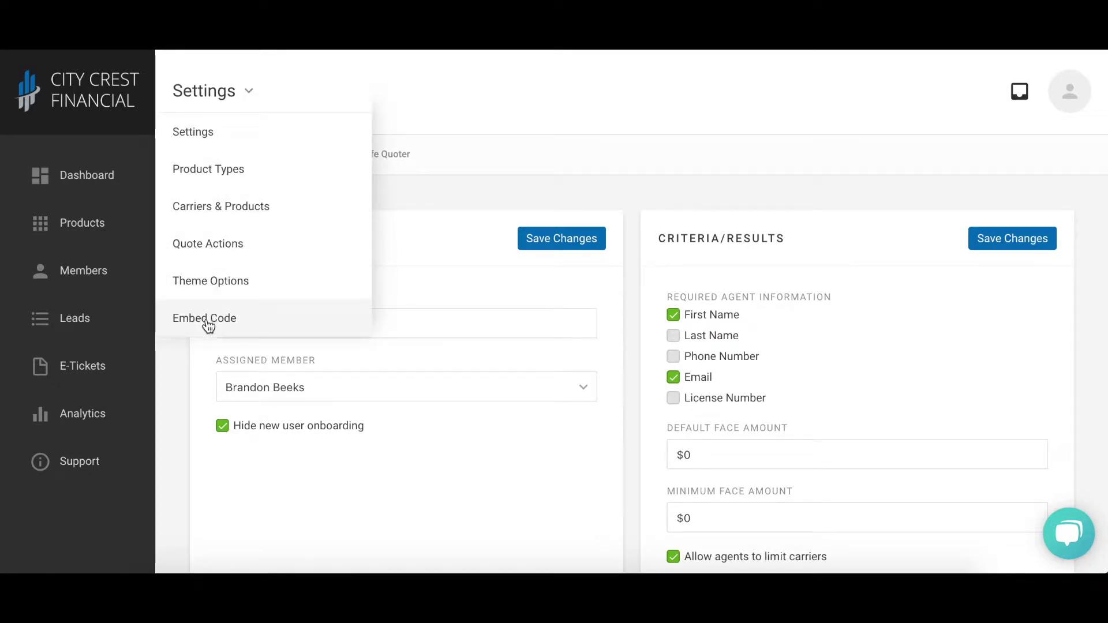
Go to My Account from the avatar menu to see personal info and login credentials.
{"action": "left_click", "coordinate": [795, 187]}
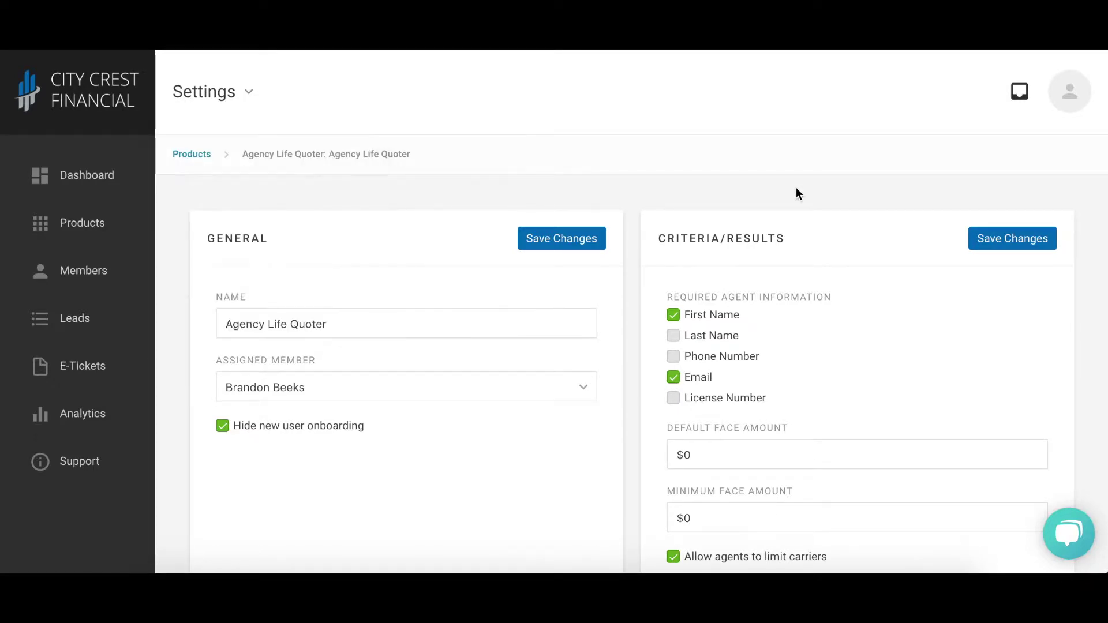
{"action": "left_click", "coordinate": [1070, 91]}
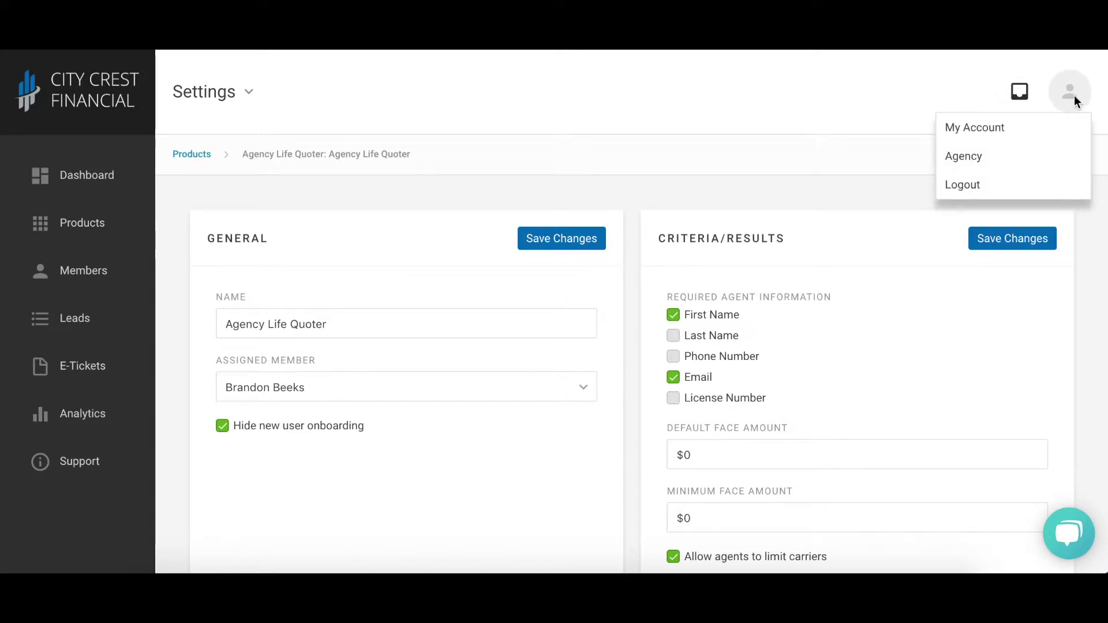
{"action": "left_click", "coordinate": [958, 127]}
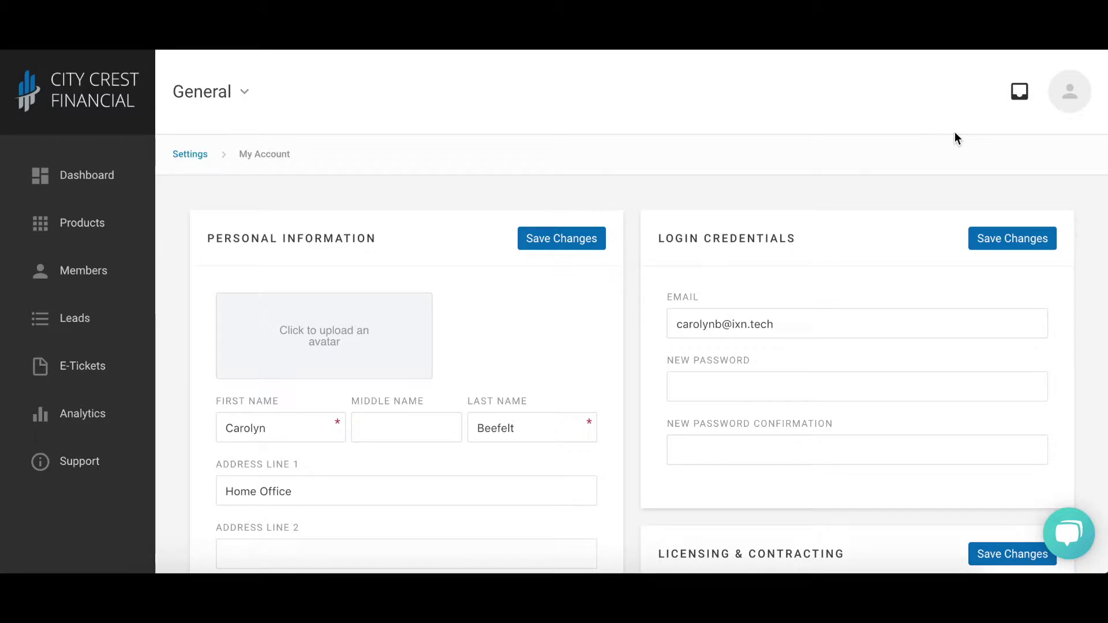
{"action": "scroll", "coordinate": [425, 430], "scroll_direction": "down", "scroll_amount": 5}
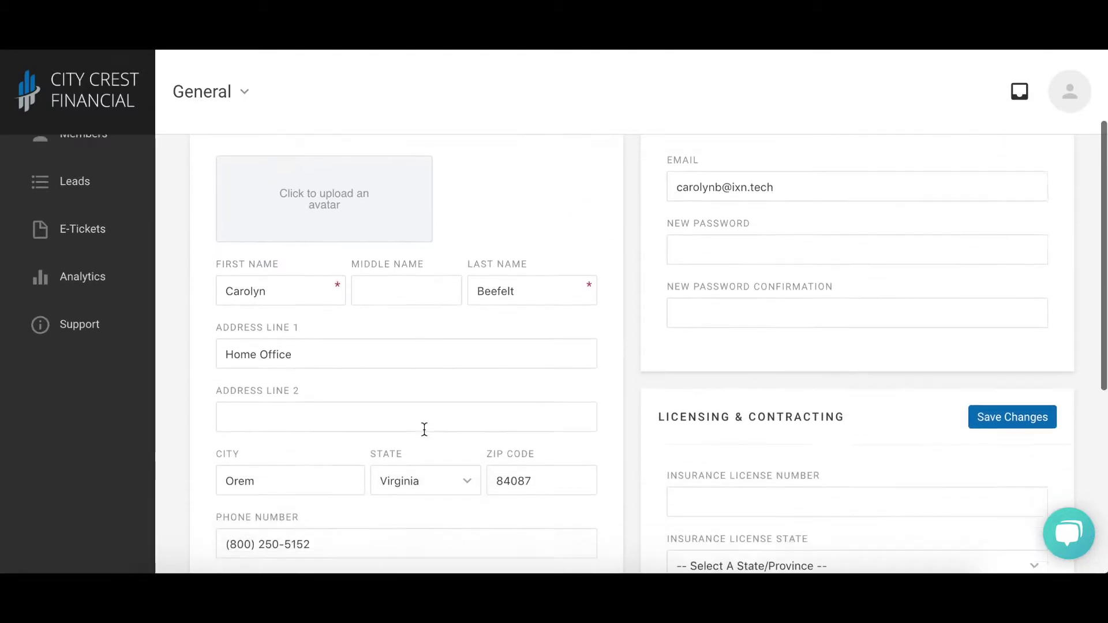
{"action": "scroll", "coordinate": [424, 429], "scroll_direction": "down", "scroll_amount": 3}
{"action": "scroll", "coordinate": [424, 429], "scroll_direction": "down", "scroll_amount": 2}
{"action": "scroll", "coordinate": [425, 435], "scroll_direction": "down", "scroll_amount": 3}
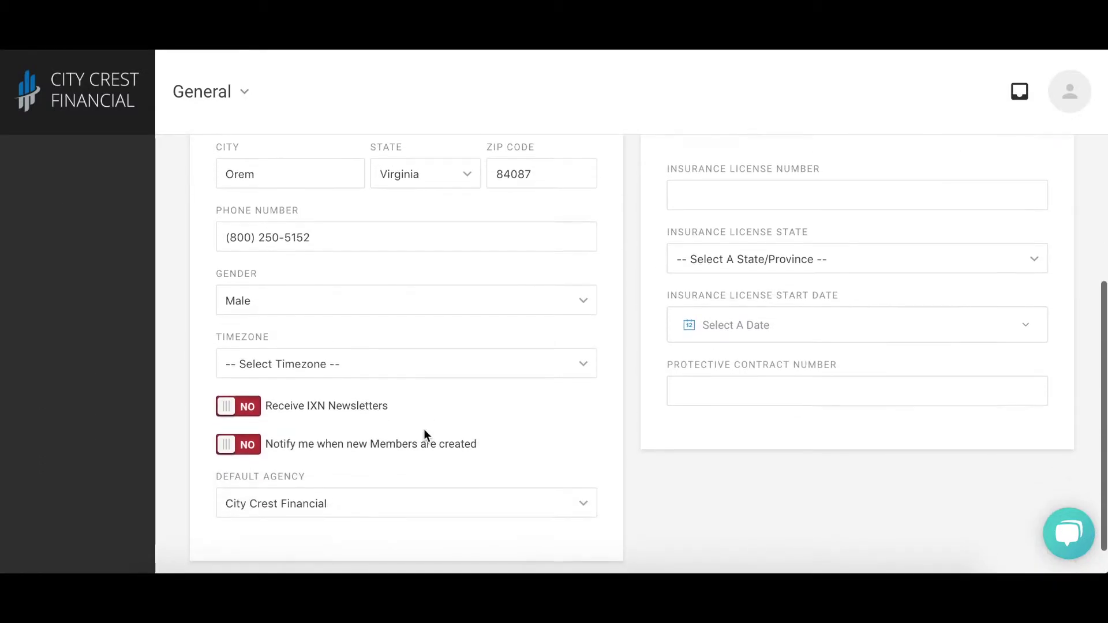
{"action": "scroll", "coordinate": [664, 389], "scroll_direction": "up", "scroll_amount": 3}
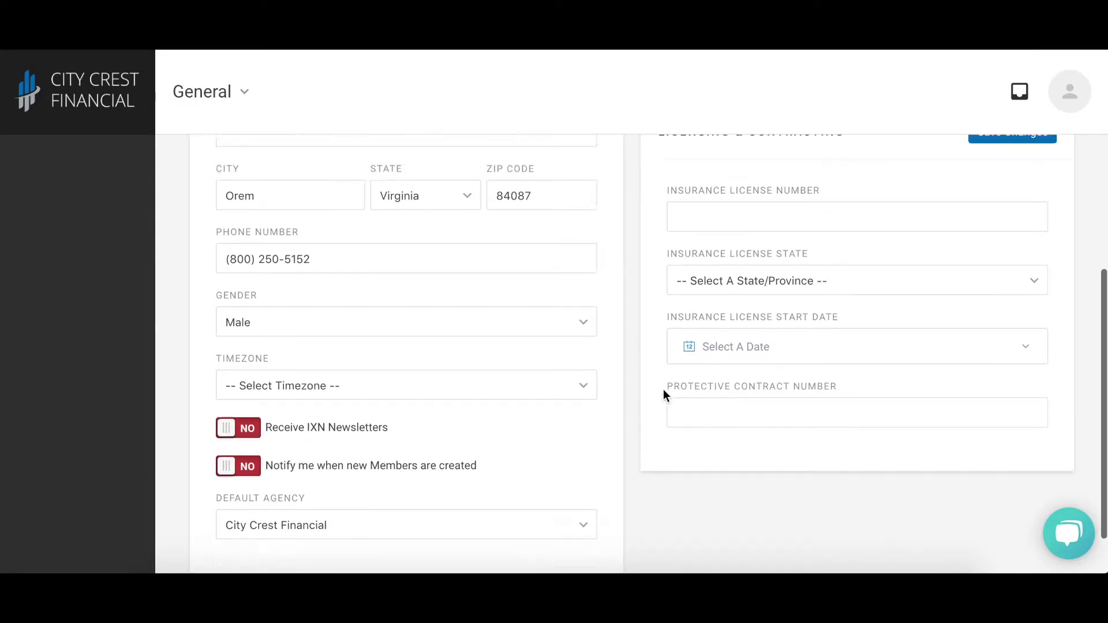
{"action": "scroll", "coordinate": [663, 389], "scroll_direction": "up", "scroll_amount": 3}
{"action": "scroll", "coordinate": [663, 388], "scroll_direction": "up", "scroll_amount": 2}
{"action": "scroll", "coordinate": [664, 388], "scroll_direction": "up", "scroll_amount": 2}
{"action": "scroll", "coordinate": [664, 396], "scroll_direction": "up", "scroll_amount": 3}
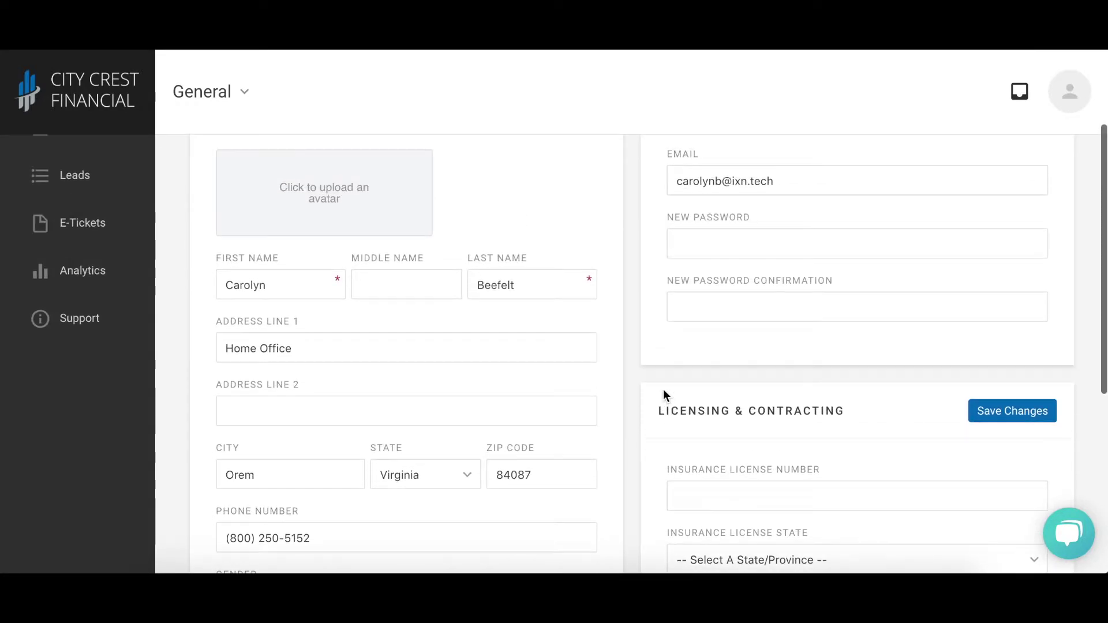
{"action": "scroll", "coordinate": [663, 395], "scroll_direction": "up", "scroll_amount": 3}
{"action": "scroll", "coordinate": [663, 395], "scroll_direction": "up", "scroll_amount": 2}
{"action": "scroll", "coordinate": [663, 396], "scroll_direction": "up", "scroll_amount": 1}
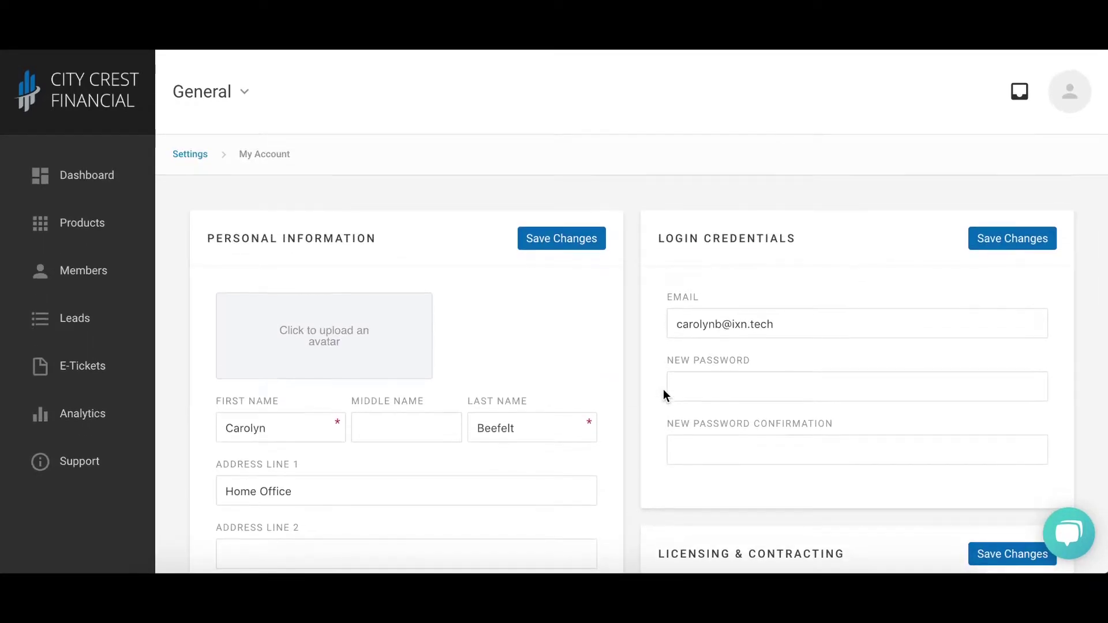
View John Doe's member profile from the Members list and return to the list.
{"action": "left_click", "coordinate": [85, 274]}
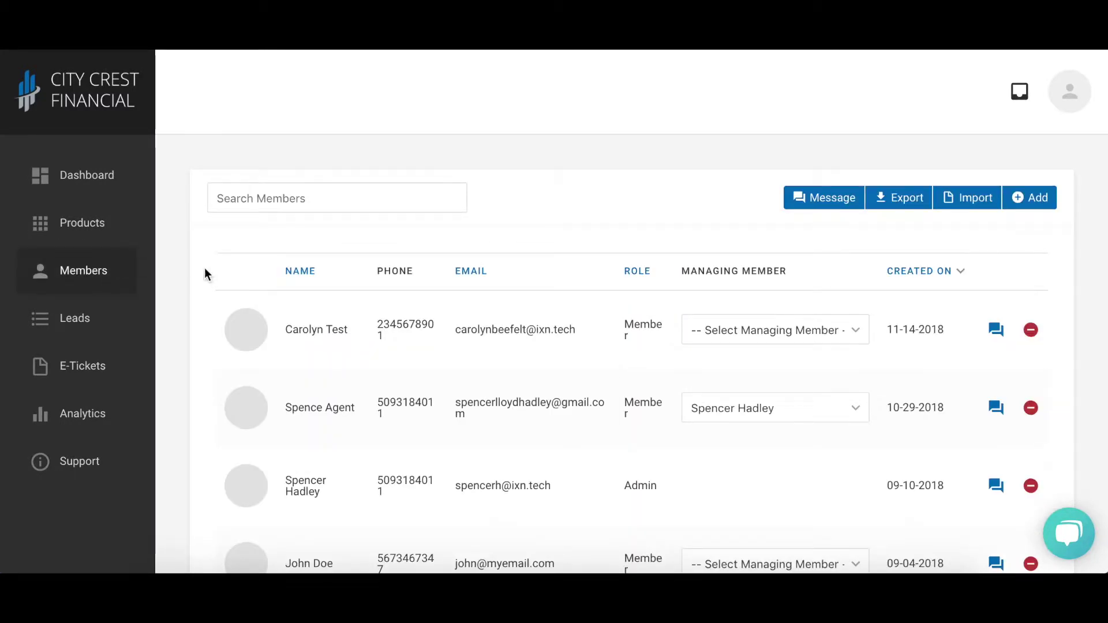
{"action": "left_click", "coordinate": [309, 511]}
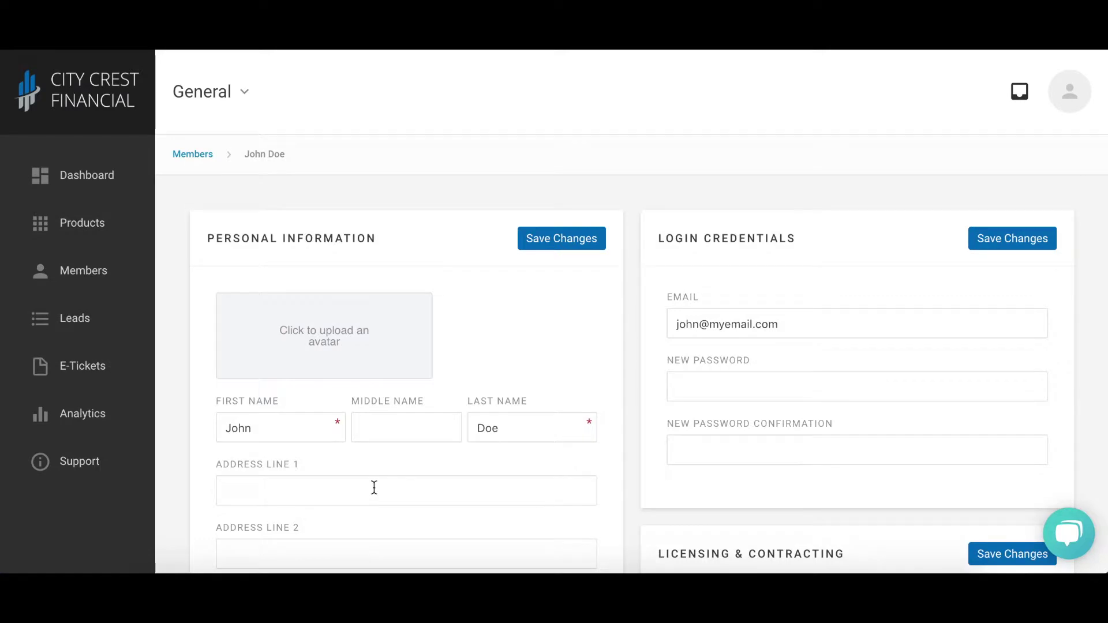
{"action": "scroll", "coordinate": [651, 413], "scroll_direction": "down", "scroll_amount": 5}
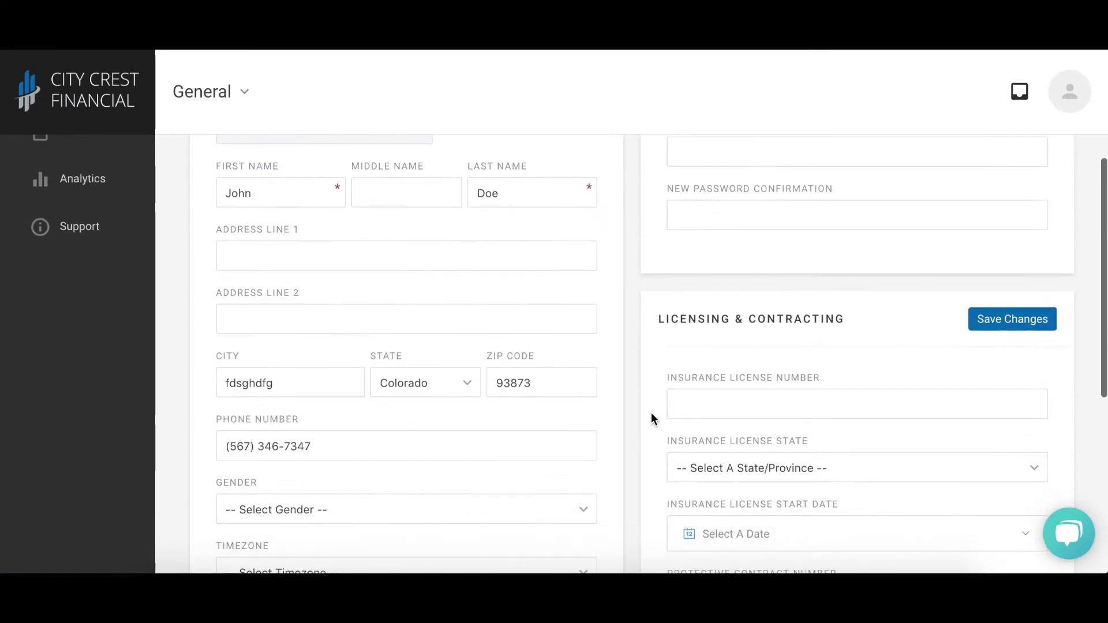
{"action": "scroll", "coordinate": [651, 413], "scroll_direction": "down", "scroll_amount": 3}
{"action": "scroll", "coordinate": [651, 413], "scroll_direction": "down", "scroll_amount": 3}
{"action": "scroll", "coordinate": [651, 413], "scroll_direction": "down", "scroll_amount": 3}
{"action": "scroll", "coordinate": [651, 413], "scroll_direction": "down", "scroll_amount": 2}
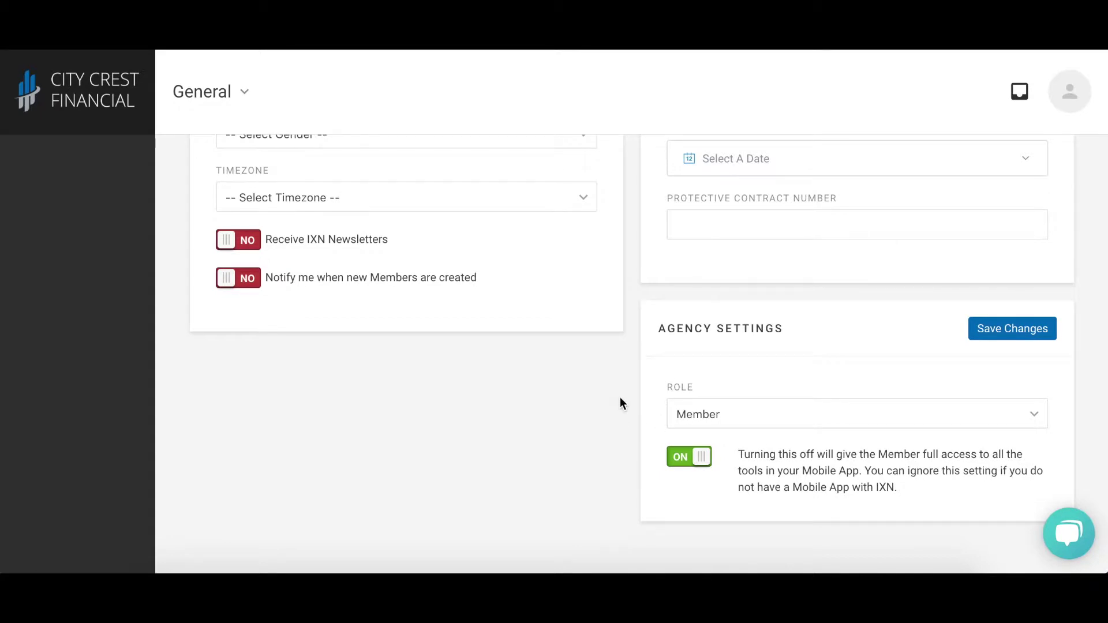
{"action": "scroll", "coordinate": [620, 404], "scroll_direction": "up", "scroll_amount": 5}
{"action": "scroll", "coordinate": [619, 404], "scroll_direction": "up", "scroll_amount": 5}
{"action": "left_click", "coordinate": [195, 159]}
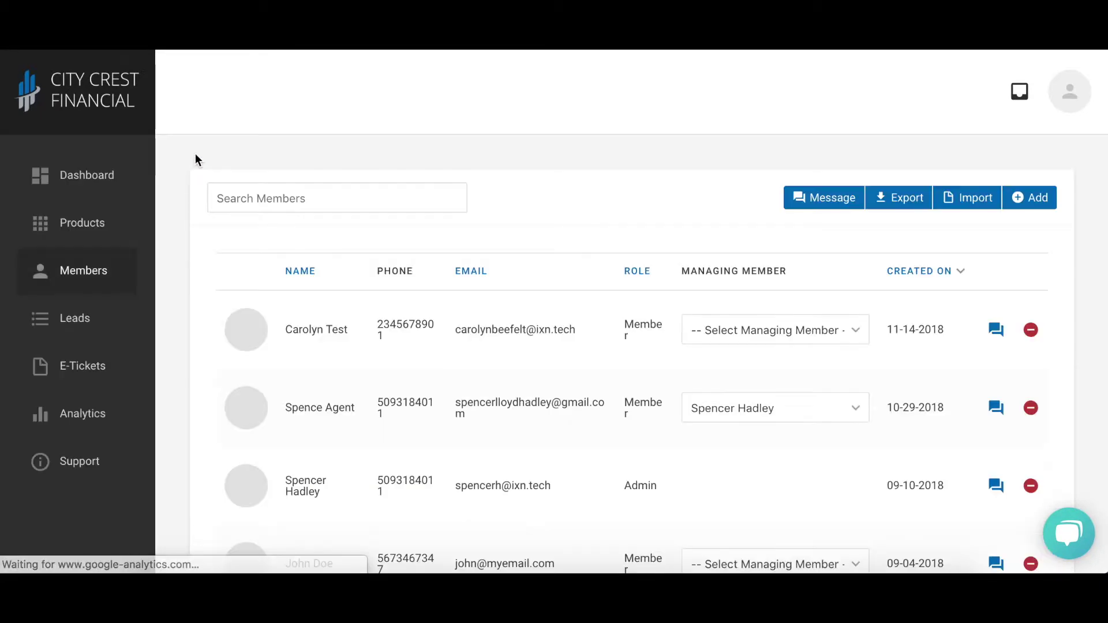
Preview the Send Notification to All Members dialog and the notifications panel without sending.
{"action": "left_click", "coordinate": [818, 200]}
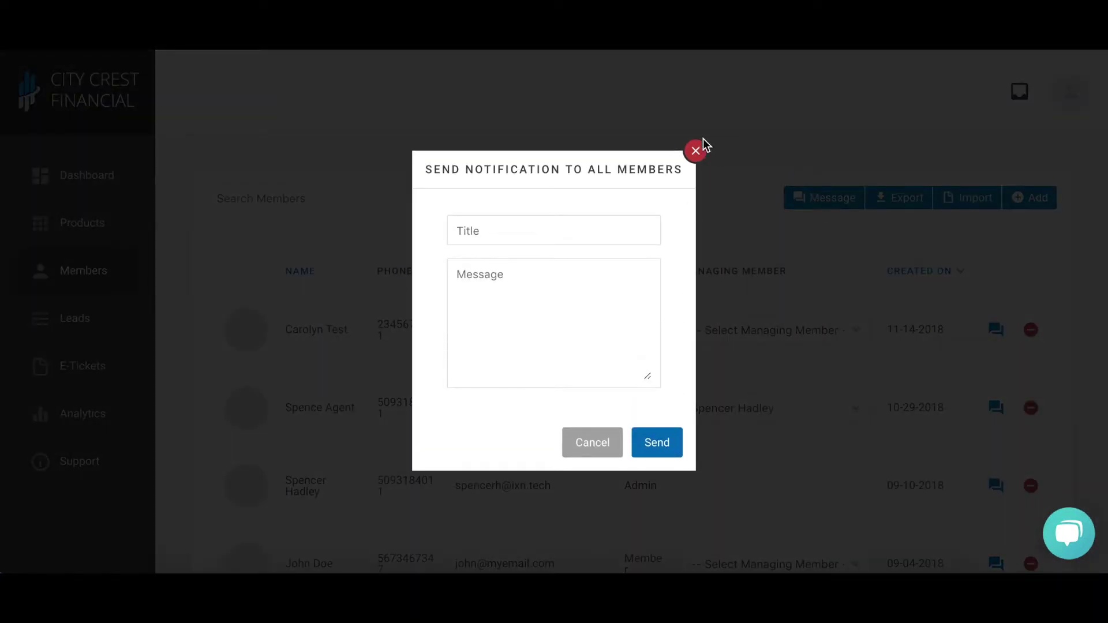
{"action": "left_click", "coordinate": [696, 154]}
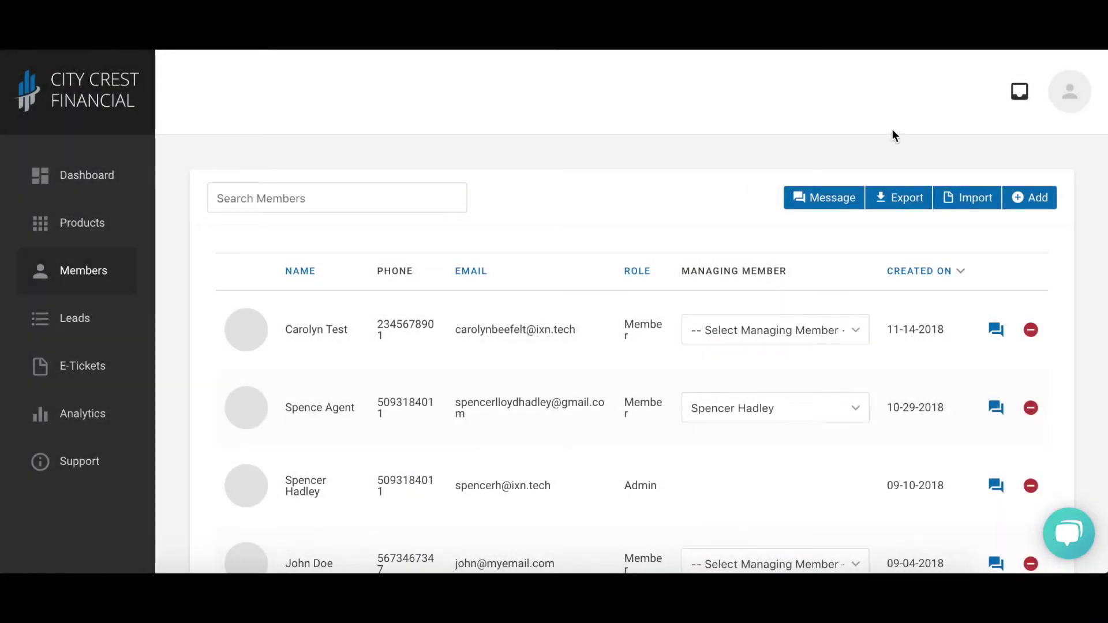
{"action": "left_click", "coordinate": [1020, 91]}
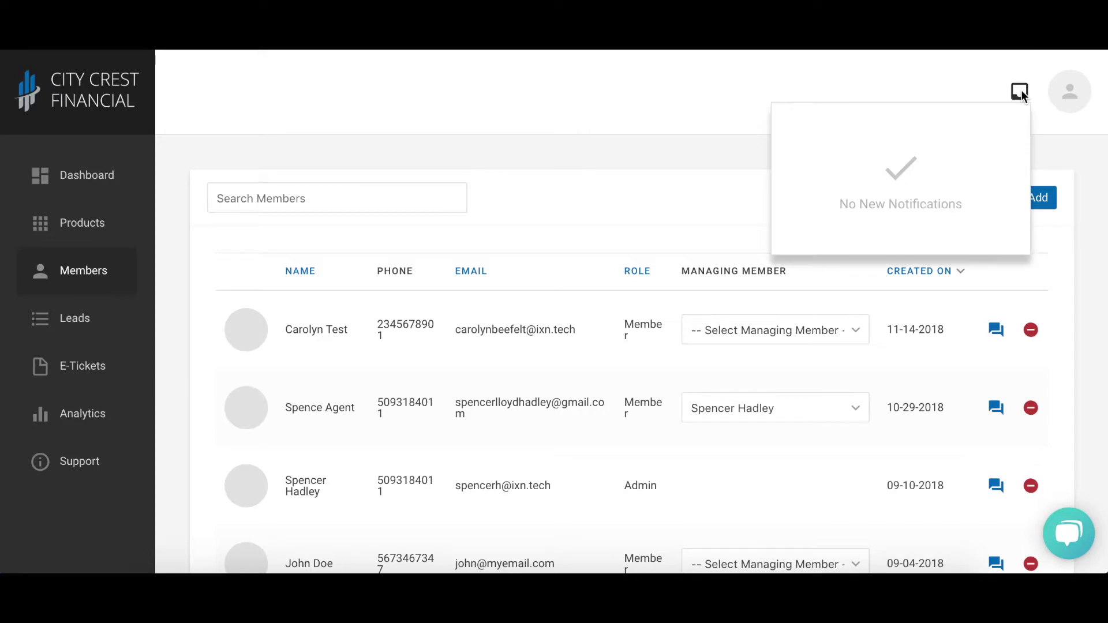
{"action": "left_click", "coordinate": [1019, 91]}
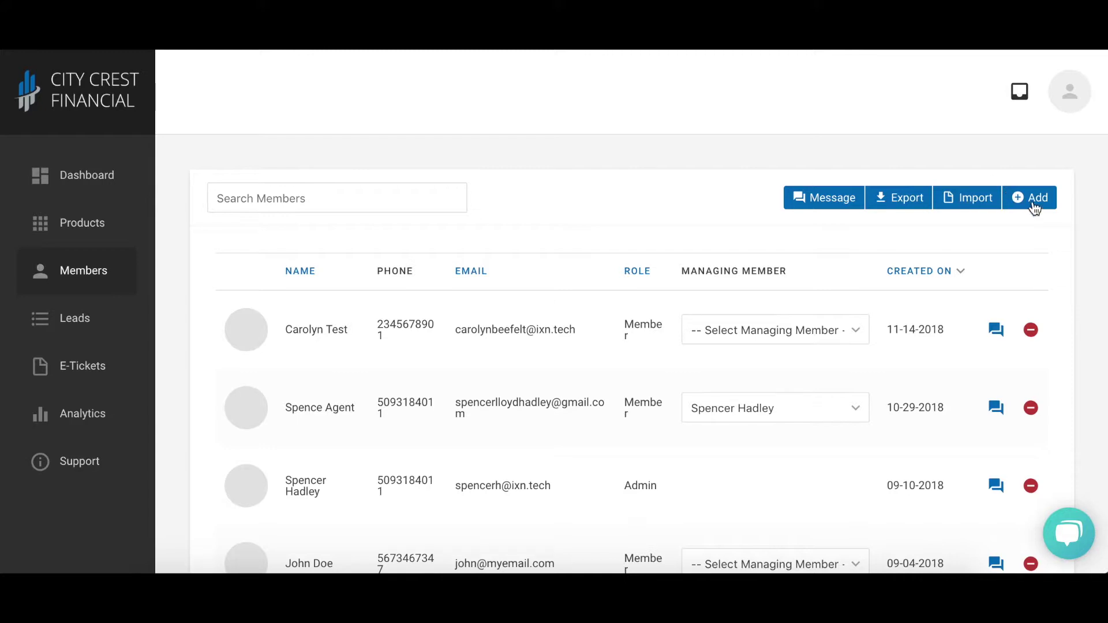
Preview the New Member form without saving, then go to the agency settings from the account menu.
{"action": "left_click", "coordinate": [1037, 199]}
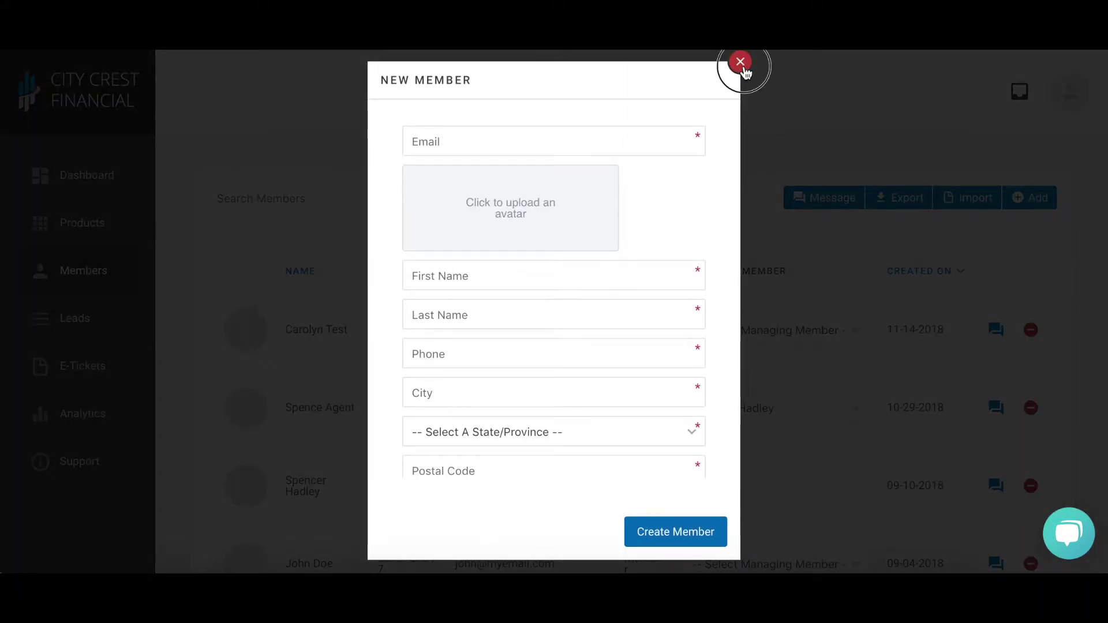
{"action": "left_click", "coordinate": [742, 63]}
{"action": "left_click", "coordinate": [1071, 91]}
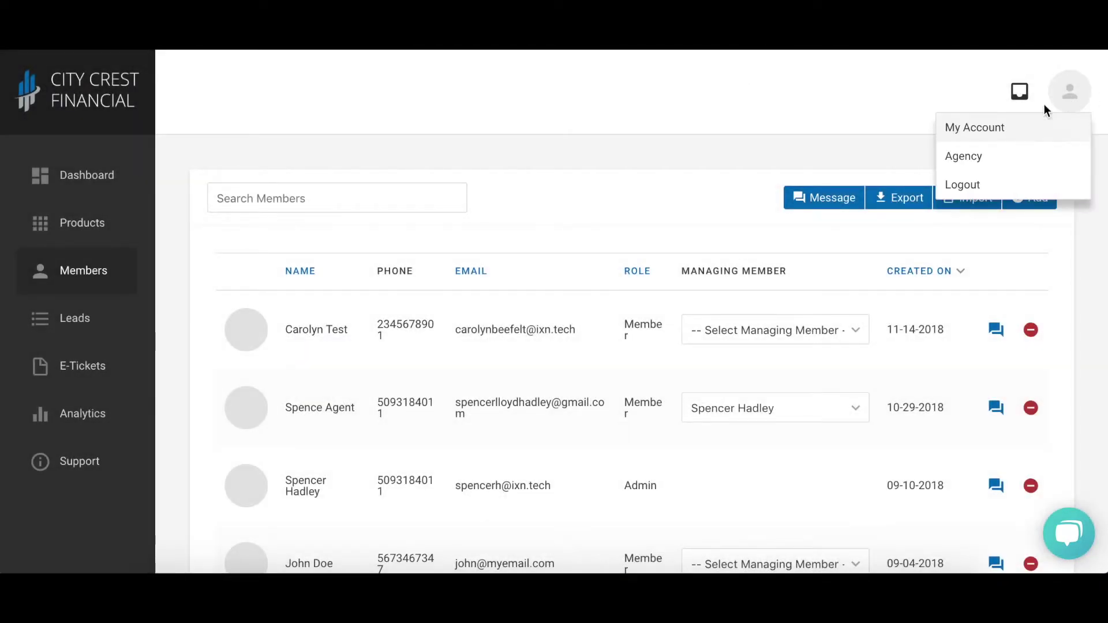
{"action": "left_click", "coordinate": [958, 160]}
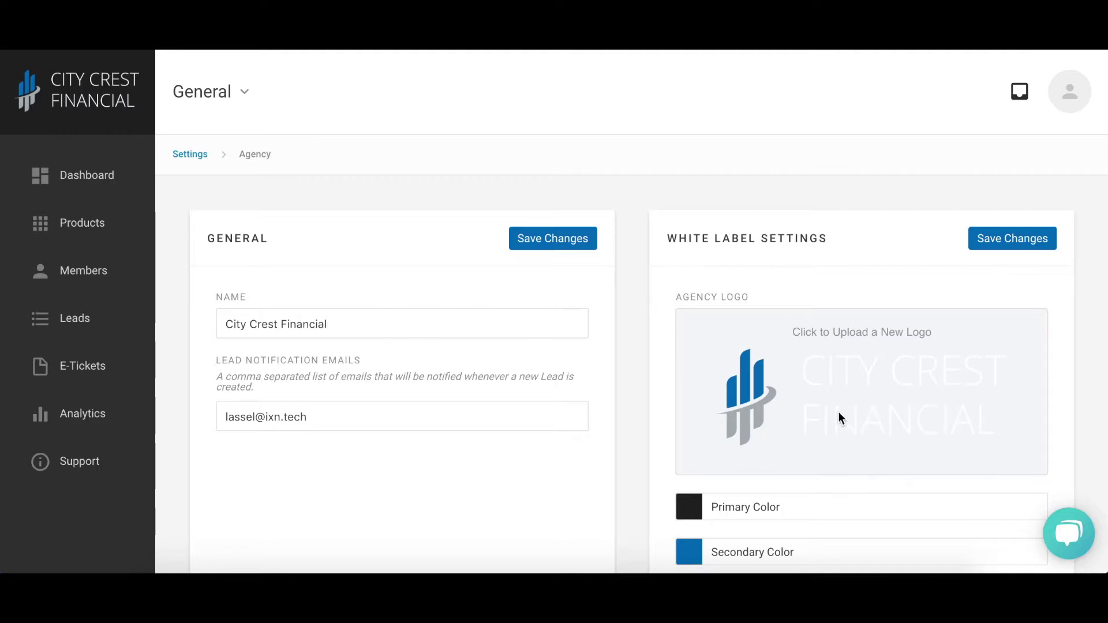
{"action": "scroll", "coordinate": [839, 418], "scroll_direction": "down", "scroll_amount": 2}
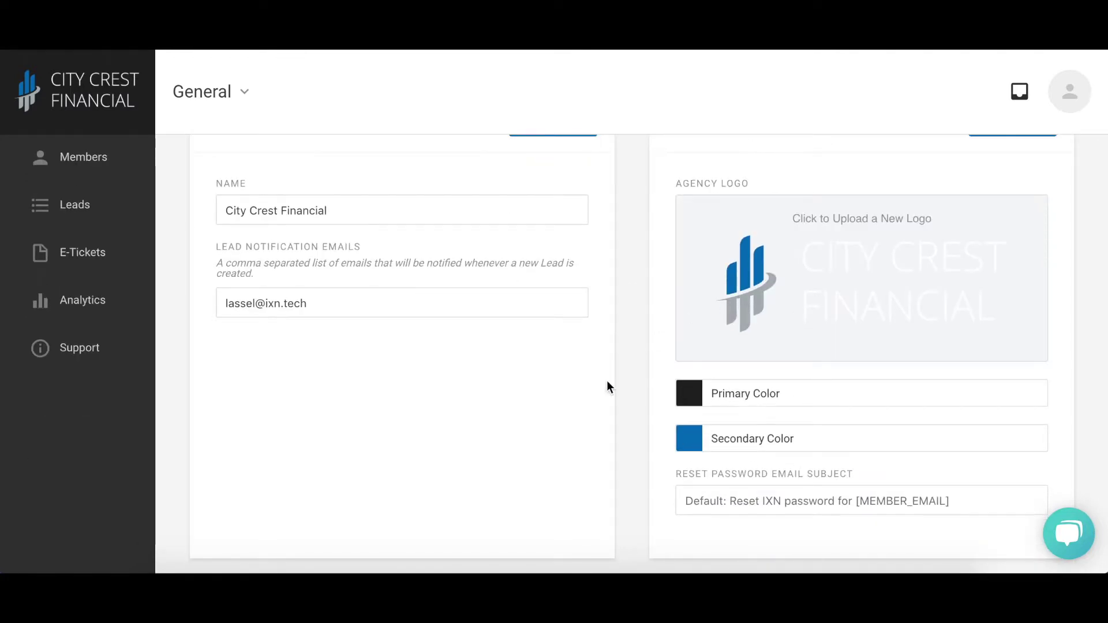
{"action": "scroll", "coordinate": [601, 403], "scroll_direction": "down", "scroll_amount": 3}
{"action": "scroll", "coordinate": [601, 403], "scroll_direction": "down", "scroll_amount": 3}
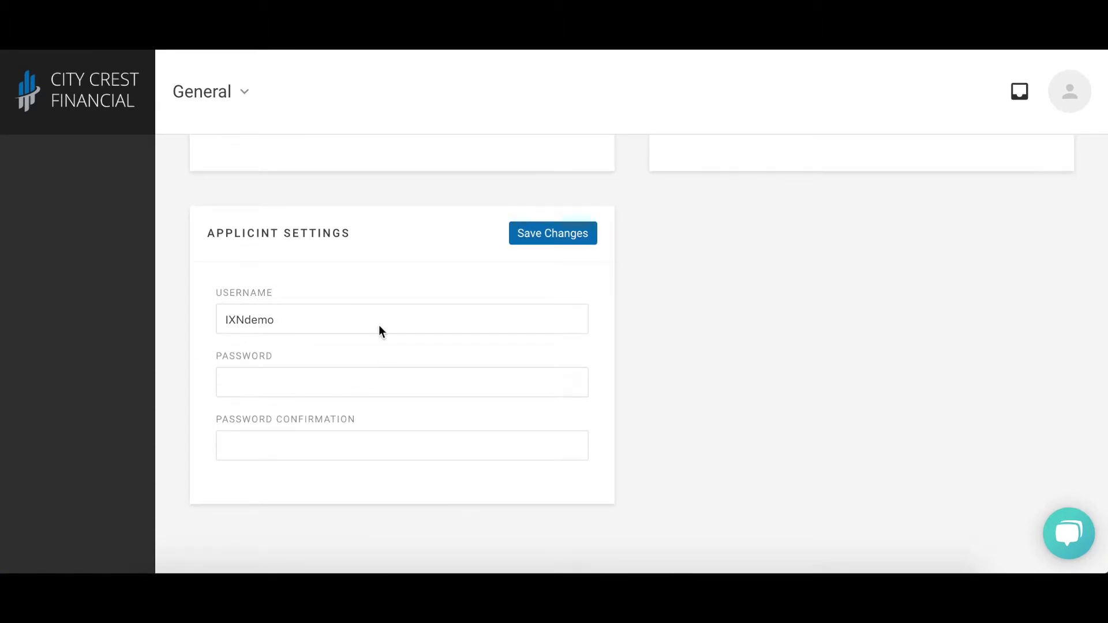
Switch agency settings to the Forms section, then return to the dashboard overview.
{"action": "left_click", "coordinate": [243, 93]}
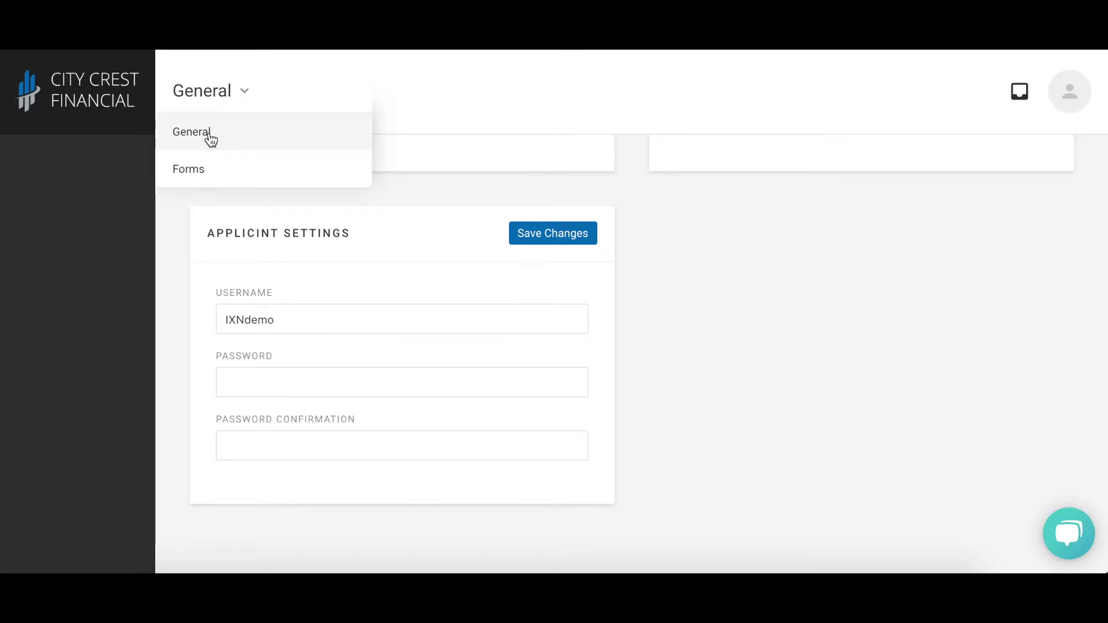
{"action": "left_click", "coordinate": [189, 171]}
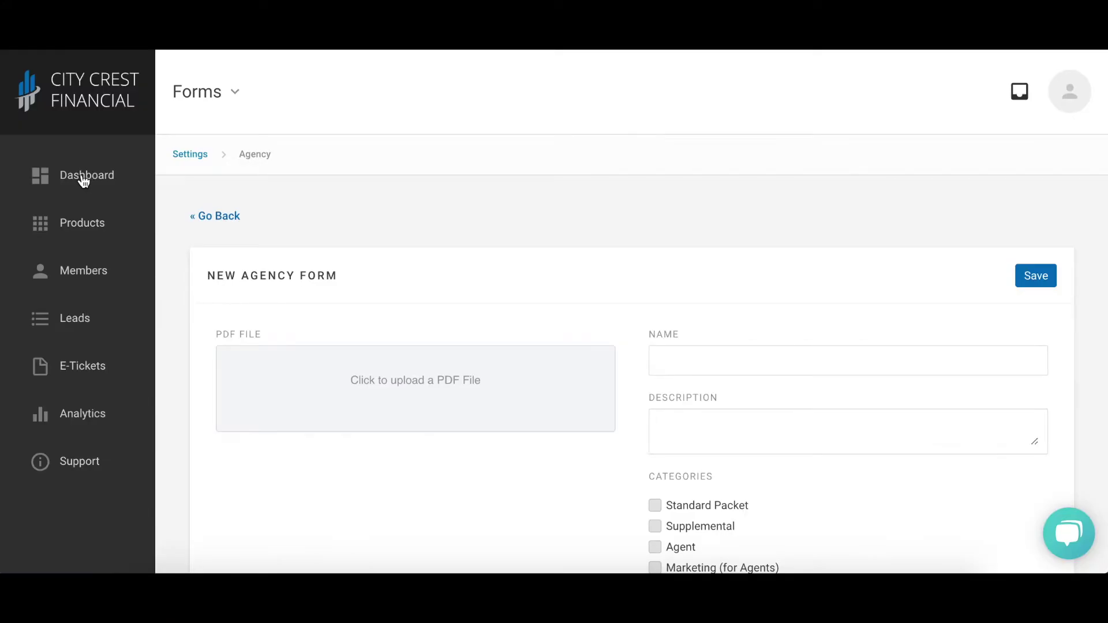
{"action": "left_click", "coordinate": [84, 179]}
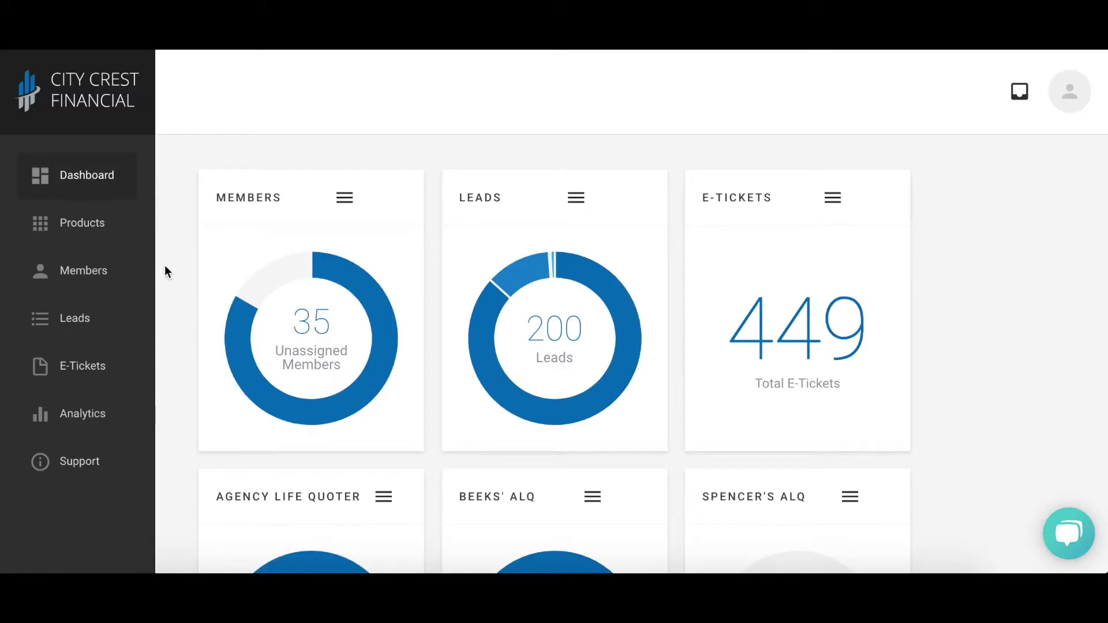
{"action": "left_click", "coordinate": [577, 199]}
{"action": "left_click", "coordinate": [577, 199]}
{"action": "left_click", "coordinate": [74, 318]}
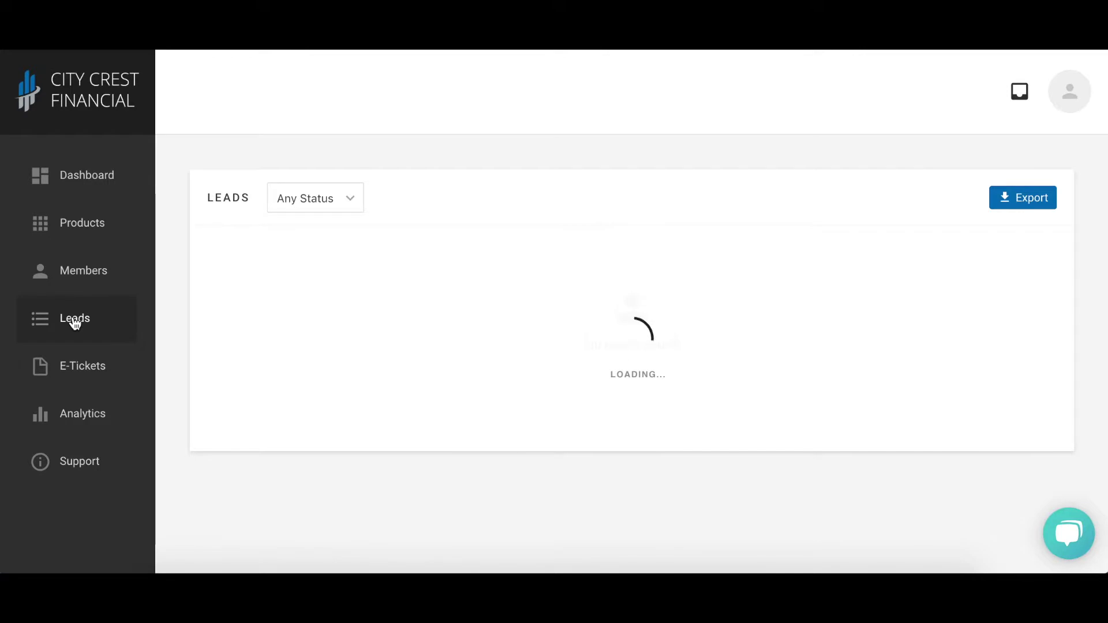
{"action": "scroll", "coordinate": [206, 350], "scroll_direction": "down", "scroll_amount": 3}
{"action": "scroll", "coordinate": [206, 349], "scroll_direction": "down", "scroll_amount": 2}
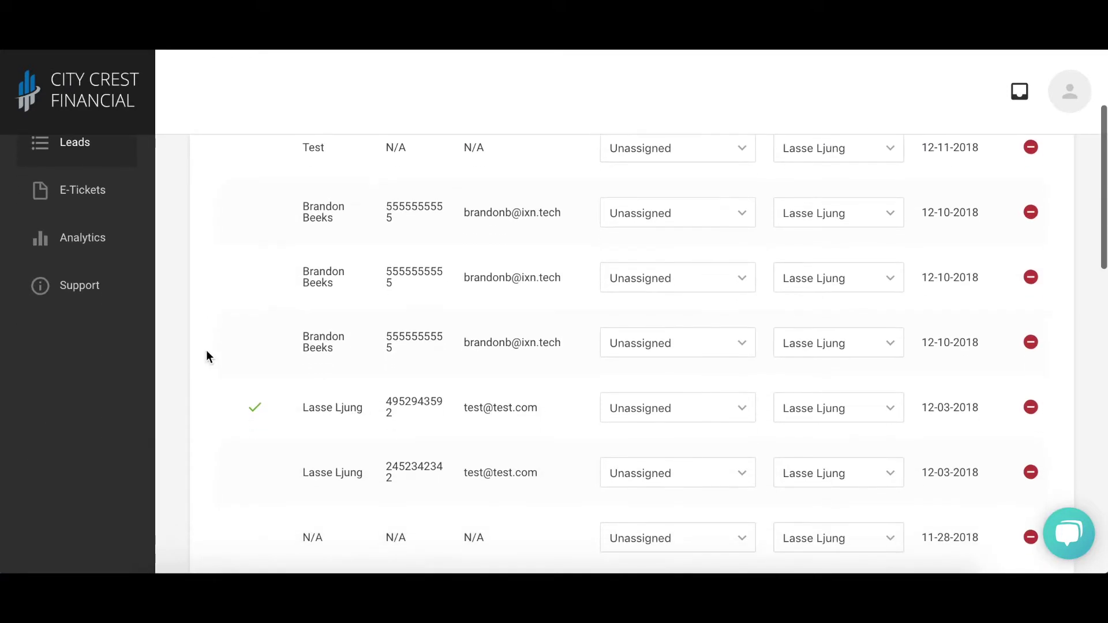
{"action": "left_click", "coordinate": [347, 408]}
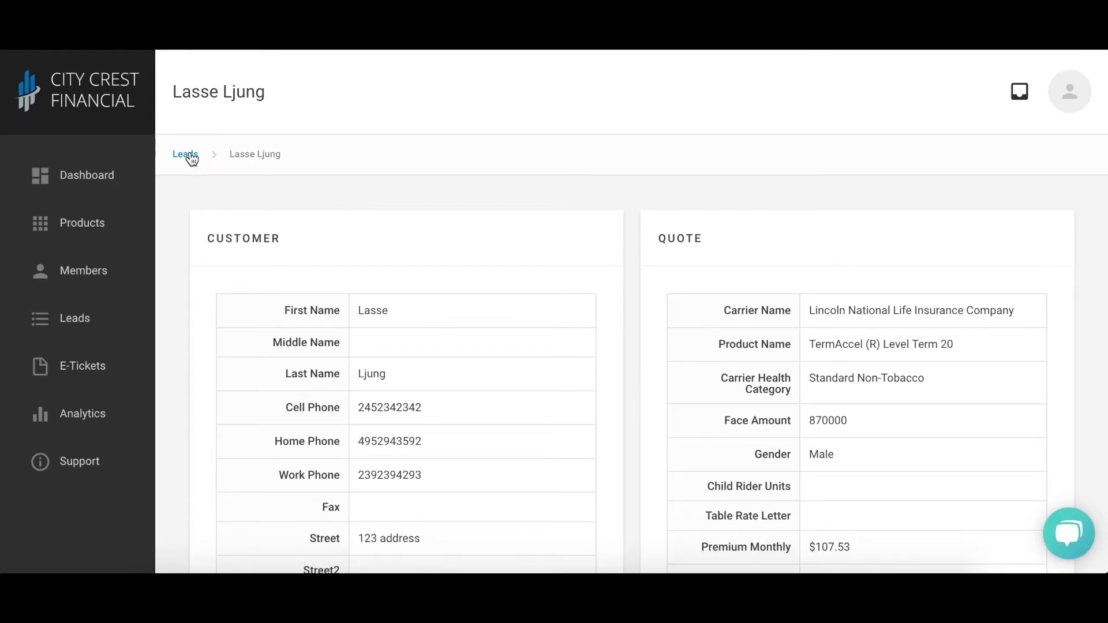
{"action": "left_click", "coordinate": [186, 154]}
{"action": "scroll", "coordinate": [291, 460], "scroll_direction": "down", "scroll_amount": 3}
{"action": "scroll", "coordinate": [249, 301], "scroll_direction": "down", "scroll_amount": 2}
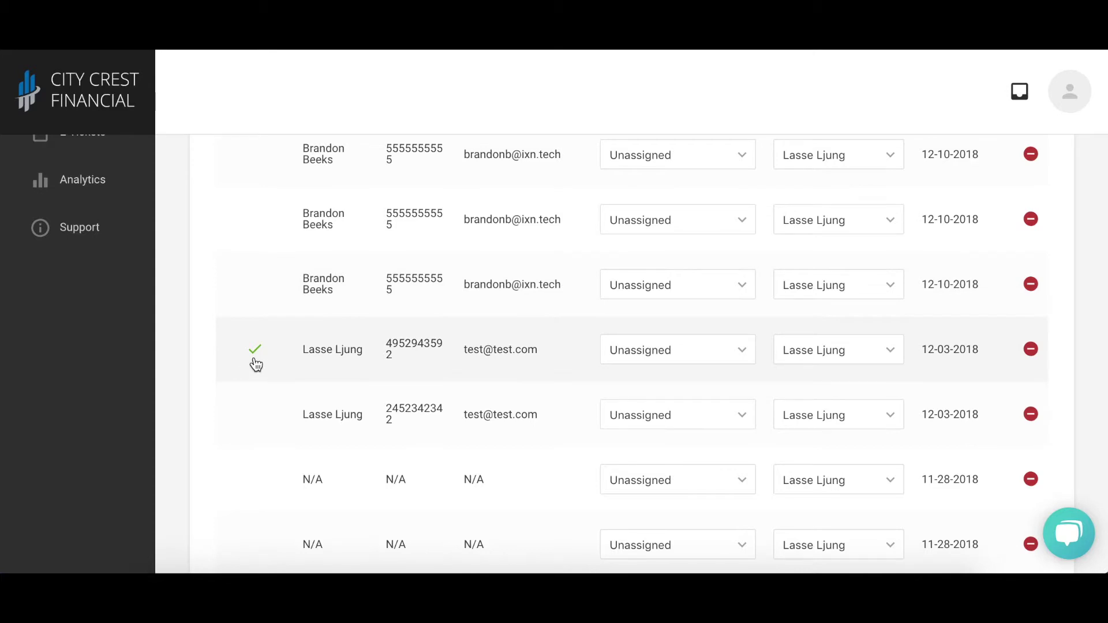
{"action": "left_click", "coordinate": [259, 353]}
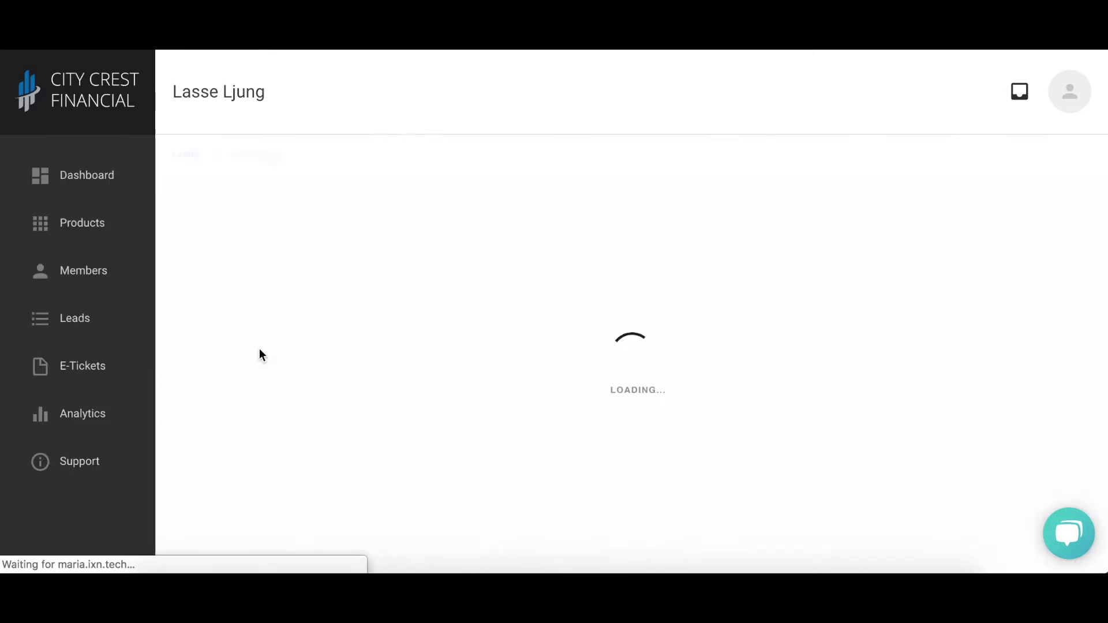
{"action": "scroll", "coordinate": [695, 434], "scroll_direction": "down", "scroll_amount": 5}
{"action": "scroll", "coordinate": [695, 434], "scroll_direction": "down", "scroll_amount": 3}
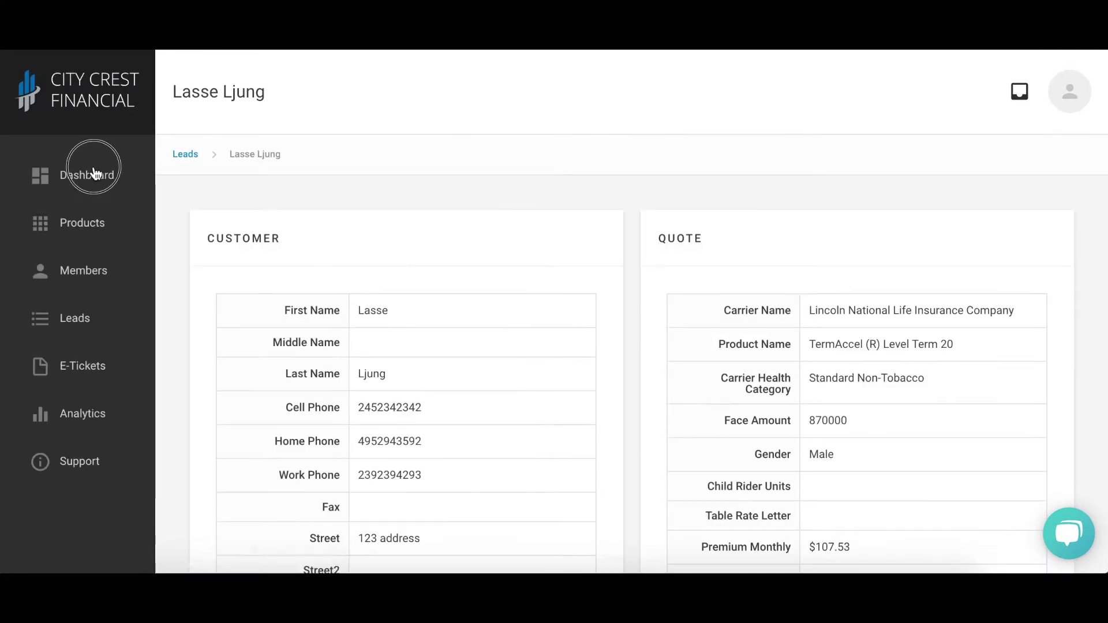
{"action": "left_click", "coordinate": [87, 175]}
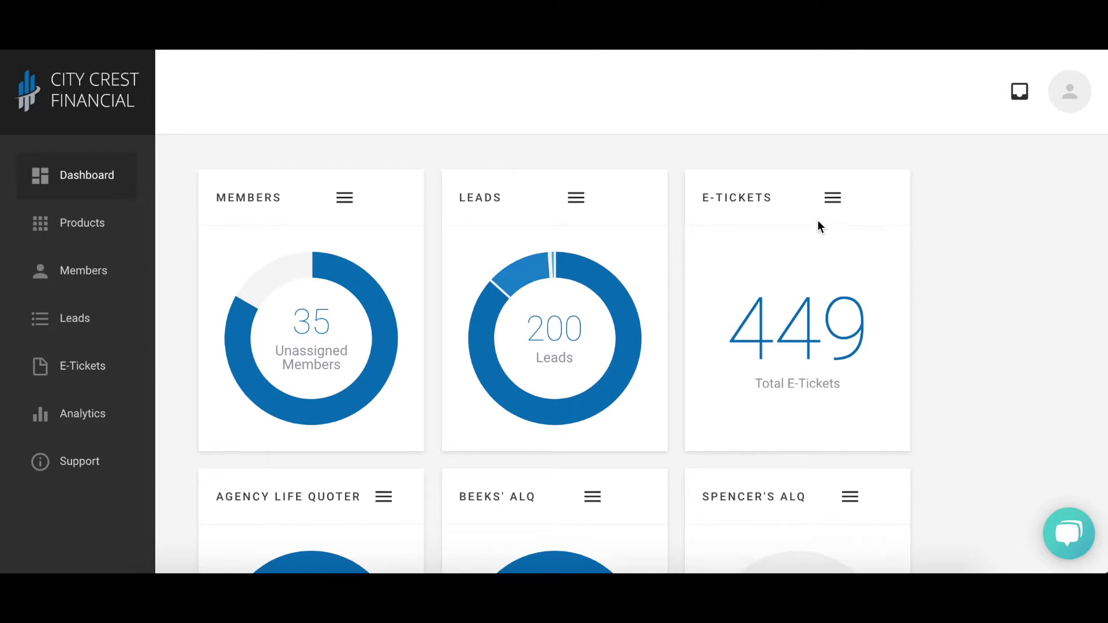
{"action": "left_click", "coordinate": [834, 197]}
View the first e-ticket's details including its assigned member from the E-Tickets list.
{"action": "left_click", "coordinate": [835, 199]}
{"action": "left_click", "coordinate": [81, 368]}
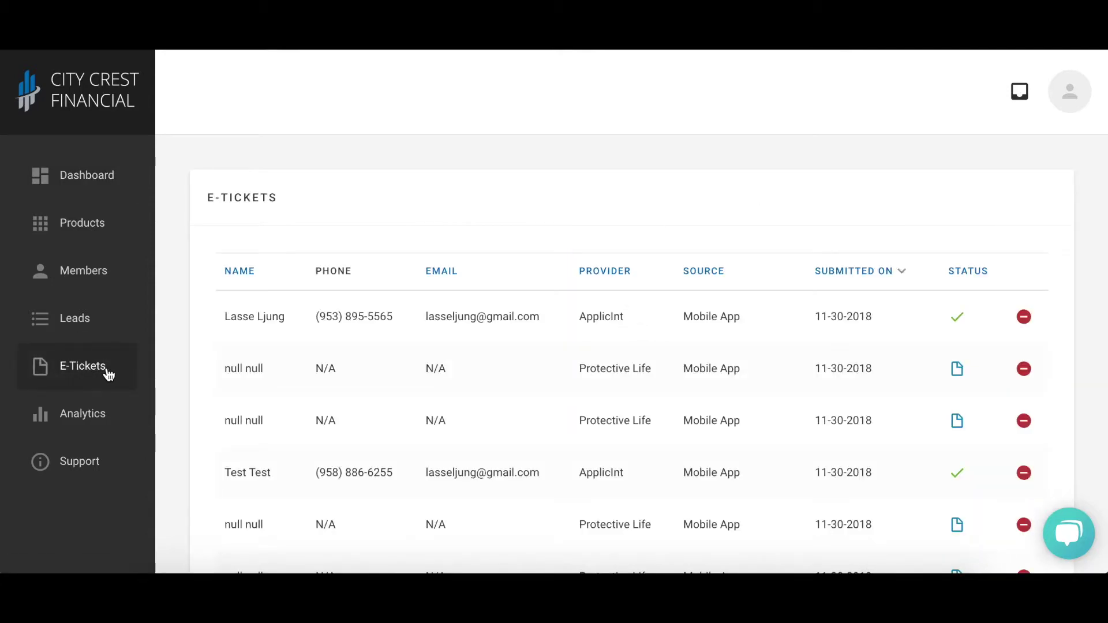
{"action": "left_click", "coordinate": [254, 317]}
{"action": "left_click", "coordinate": [697, 194]}
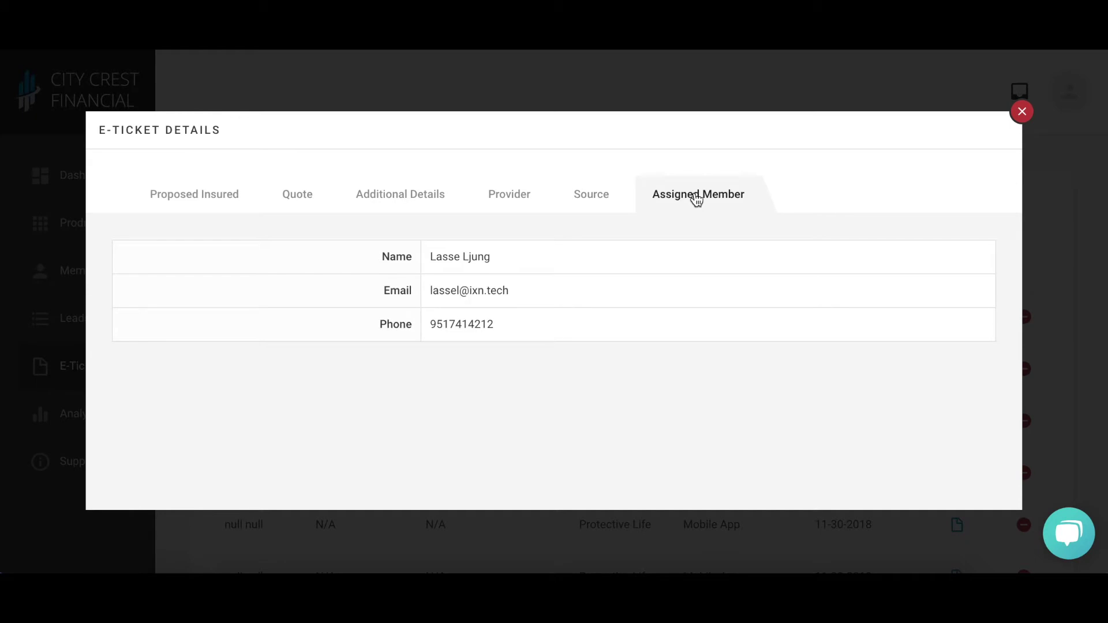
{"action": "left_click", "coordinate": [1023, 112]}
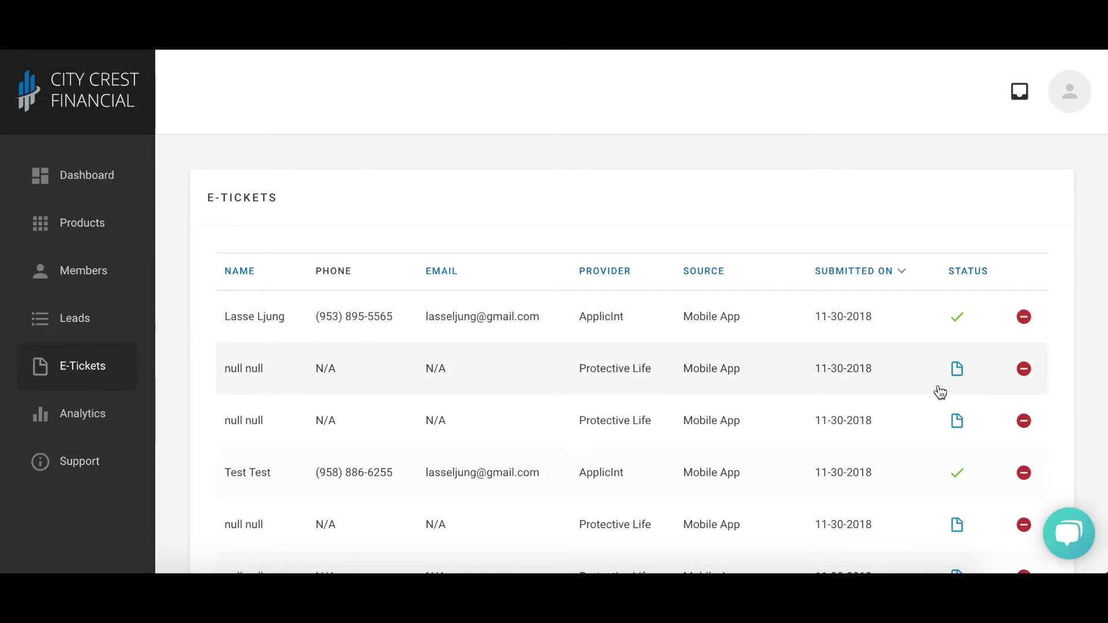
{"action": "scroll", "coordinate": [941, 392], "scroll_direction": "down", "scroll_amount": 5}
{"action": "scroll", "coordinate": [940, 392], "scroll_direction": "down", "scroll_amount": 3}
{"action": "scroll", "coordinate": [940, 392], "scroll_direction": "down", "scroll_amount": 5}
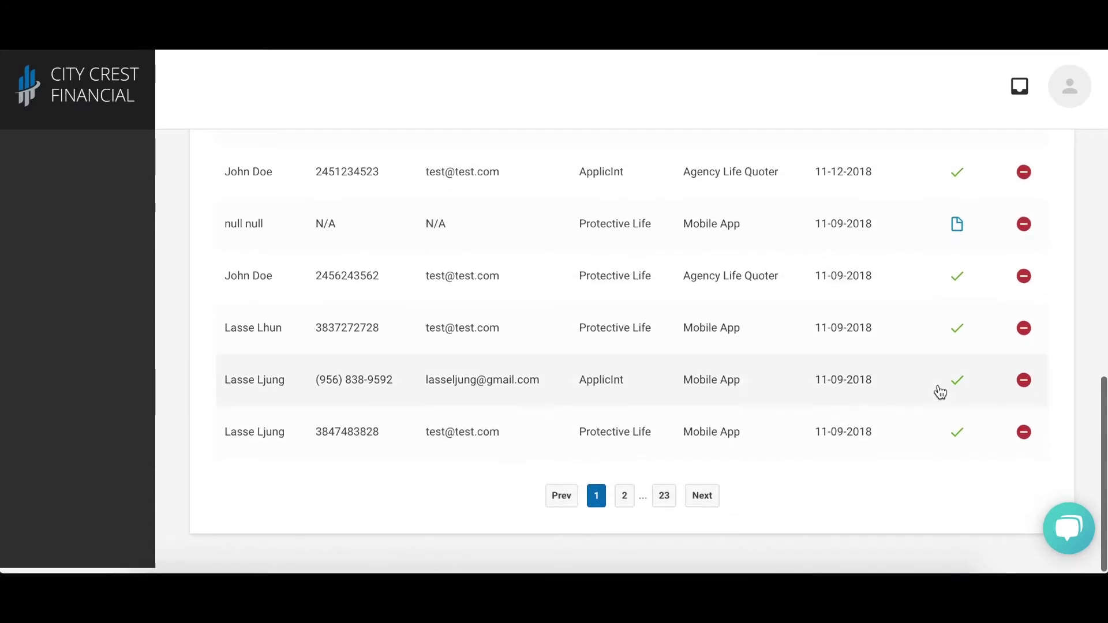
Find the errored ticket on the next page and read its Provider error: Incorrect Carrier code format.
{"action": "left_click", "coordinate": [658, 504]}
{"action": "scroll", "coordinate": [663, 390], "scroll_direction": "up", "scroll_amount": 3}
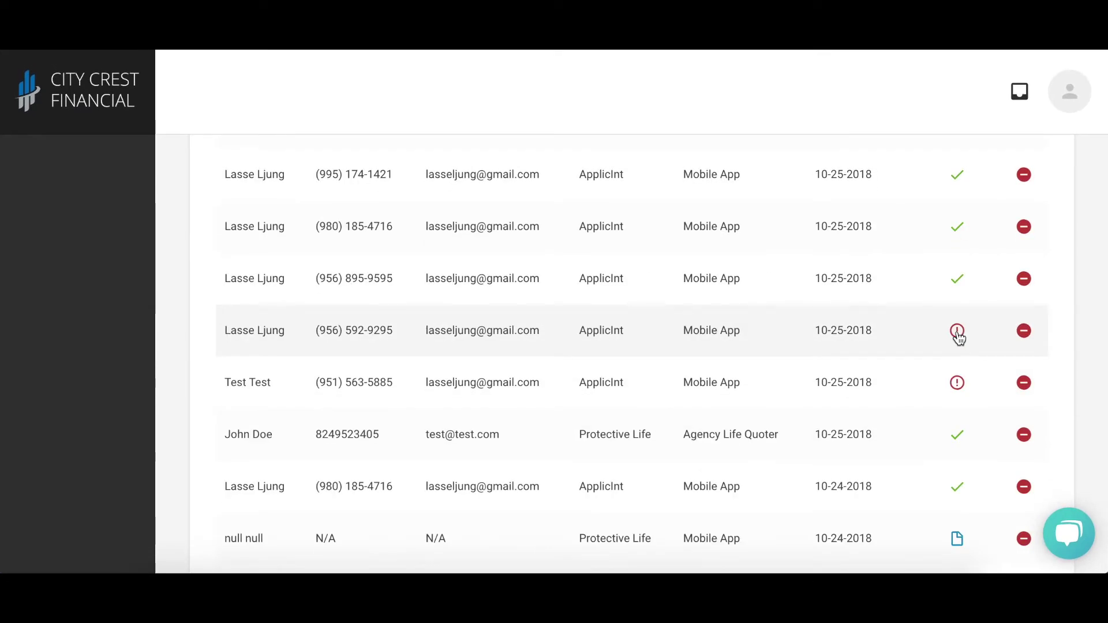
{"action": "left_click", "coordinate": [957, 331]}
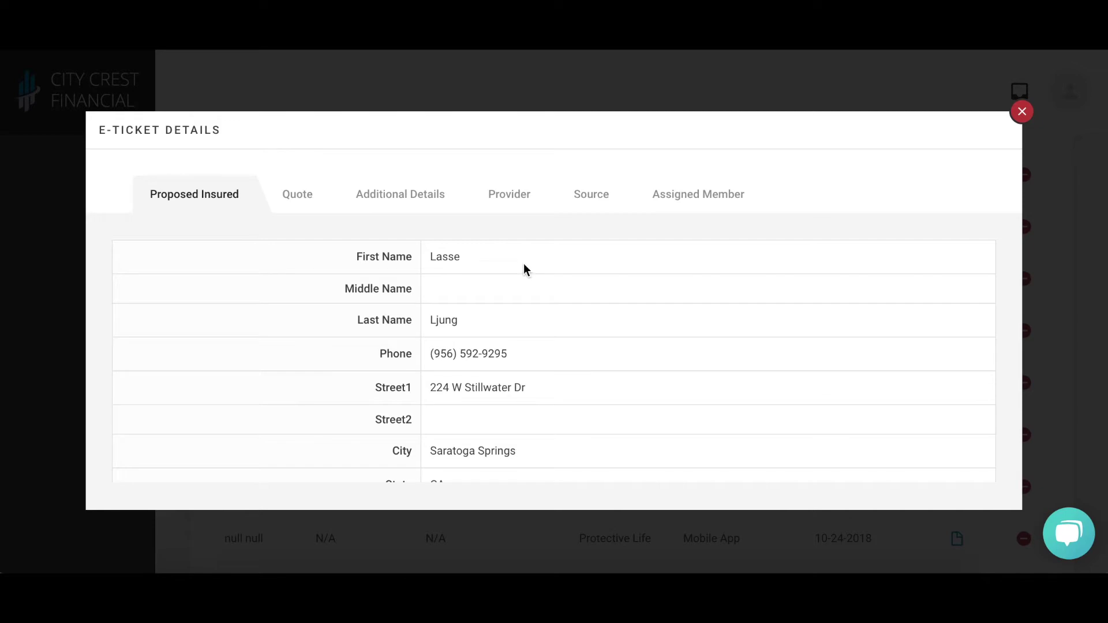
{"action": "left_click", "coordinate": [416, 194]}
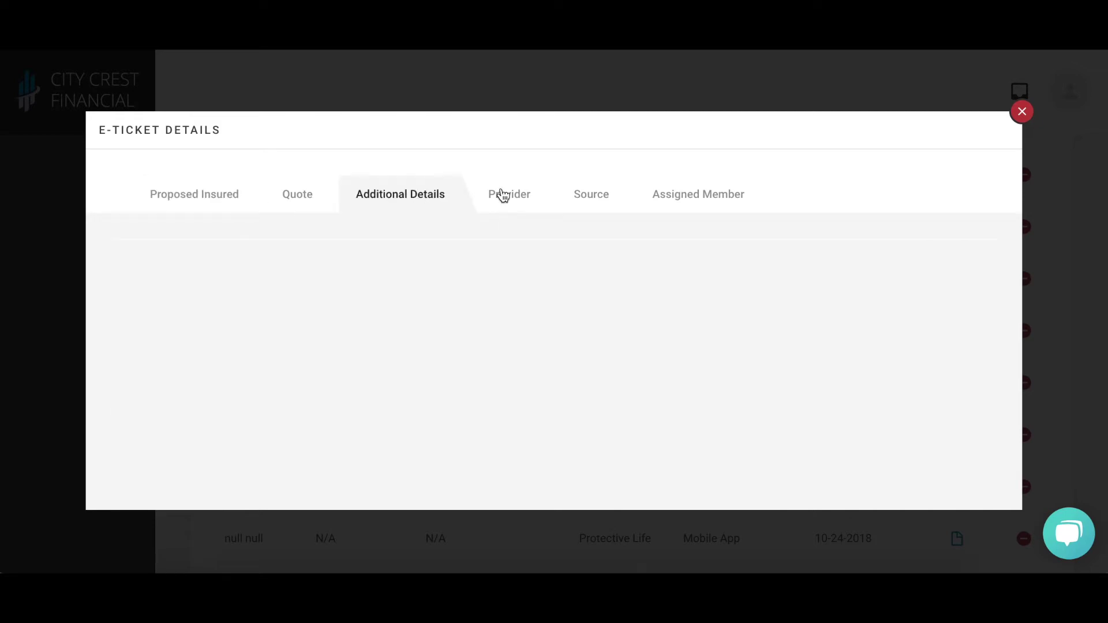
{"action": "left_click", "coordinate": [505, 194]}
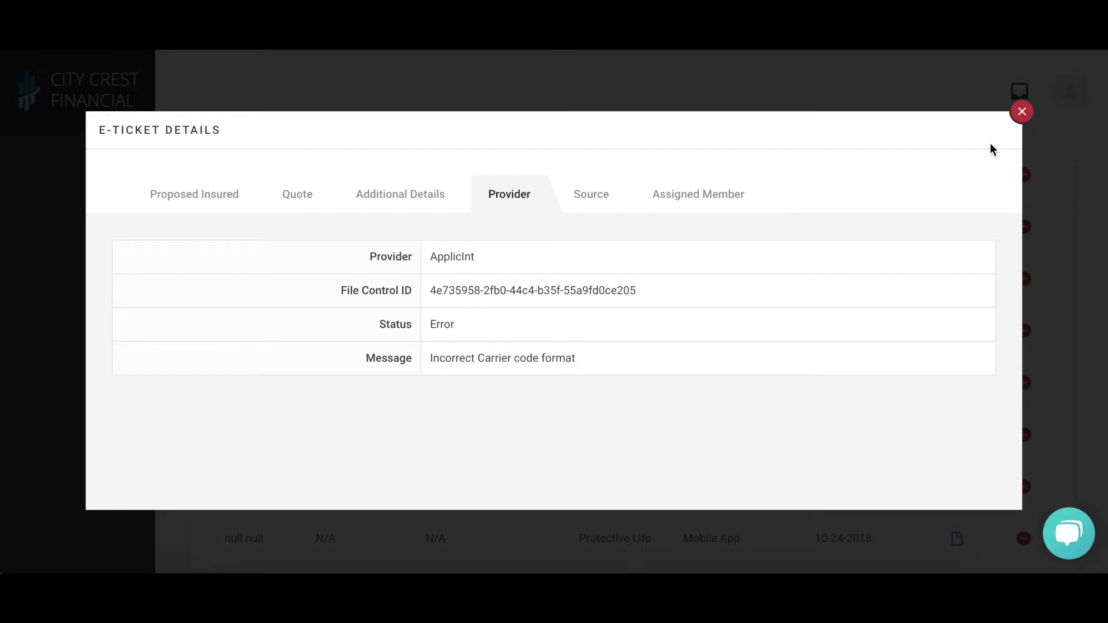
{"action": "left_click", "coordinate": [1021, 111]}
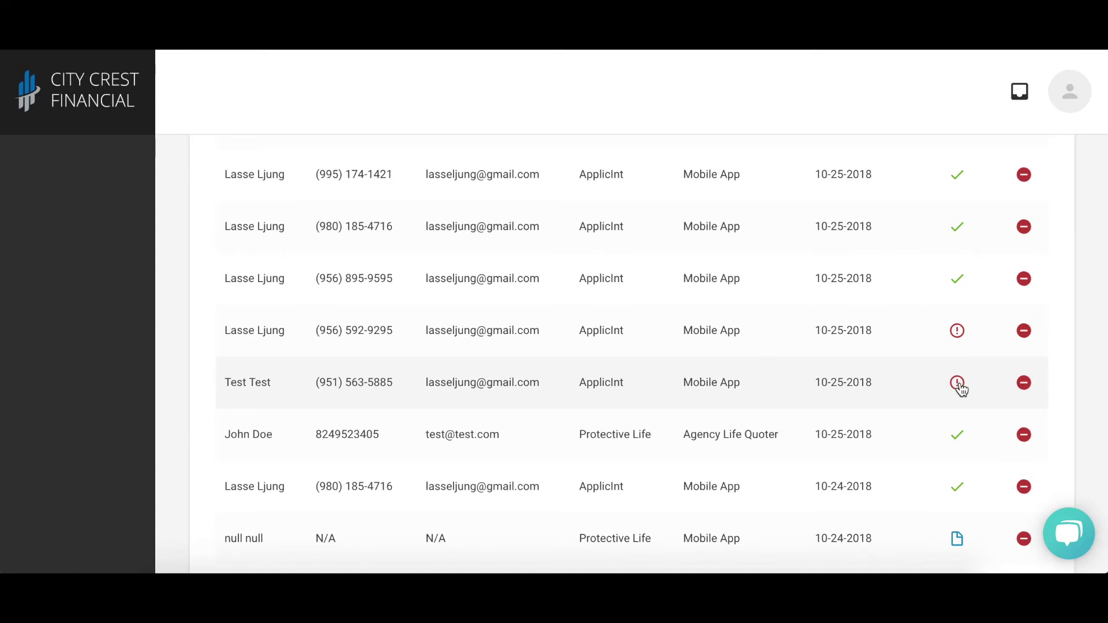
{"action": "scroll", "coordinate": [606, 363], "scroll_direction": "up", "scroll_amount": 5}
{"action": "scroll", "coordinate": [606, 260], "scroll_direction": "up", "scroll_amount": 3}
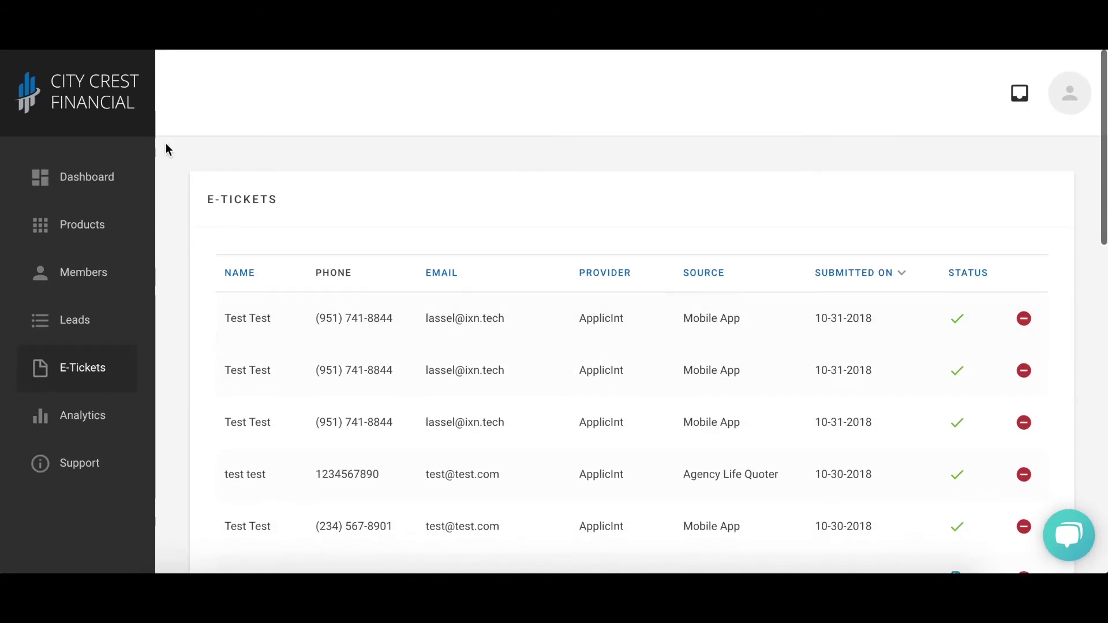
{"action": "left_click", "coordinate": [98, 177]}
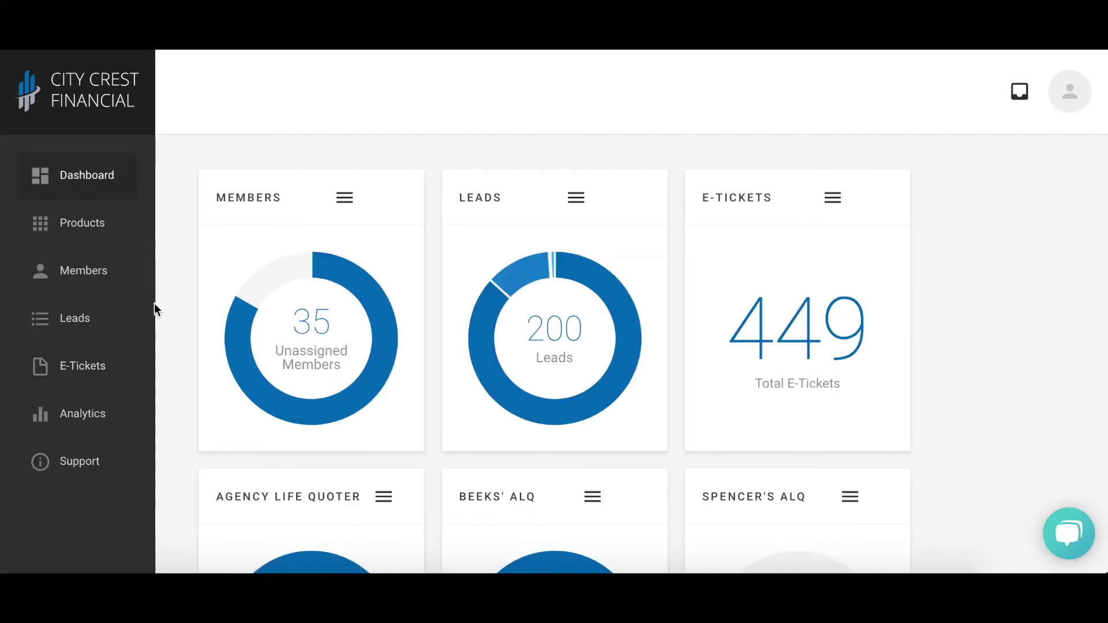
Hide API Clients, Website Quoters and Agency Life Quoters so only Mobile Apps is plotted.
{"action": "left_click", "coordinate": [71, 420]}
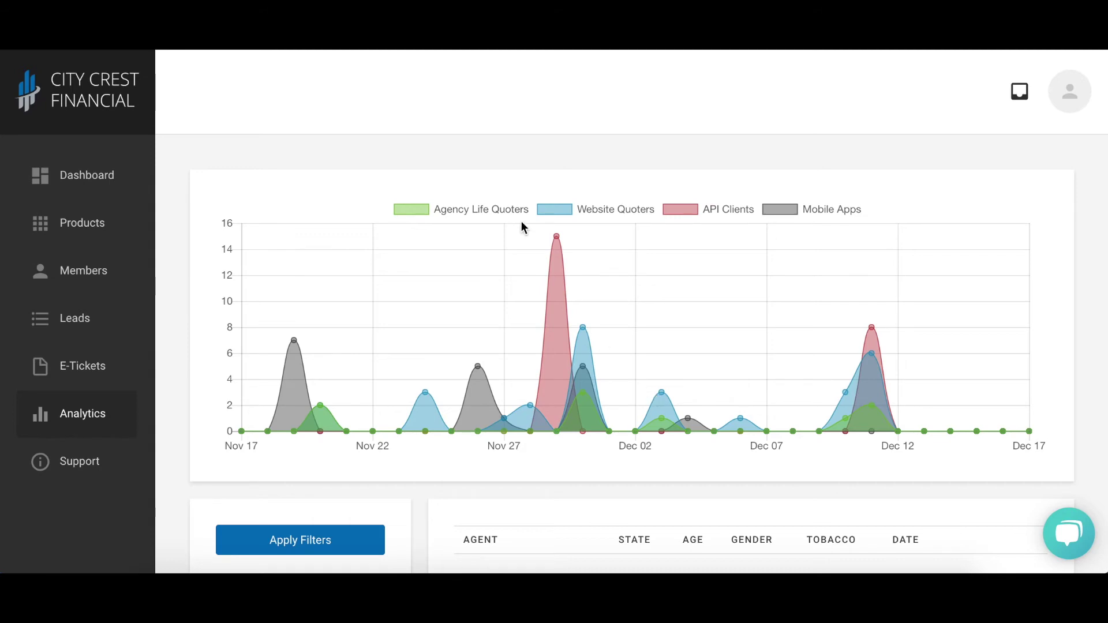
{"action": "left_click", "coordinate": [710, 209]}
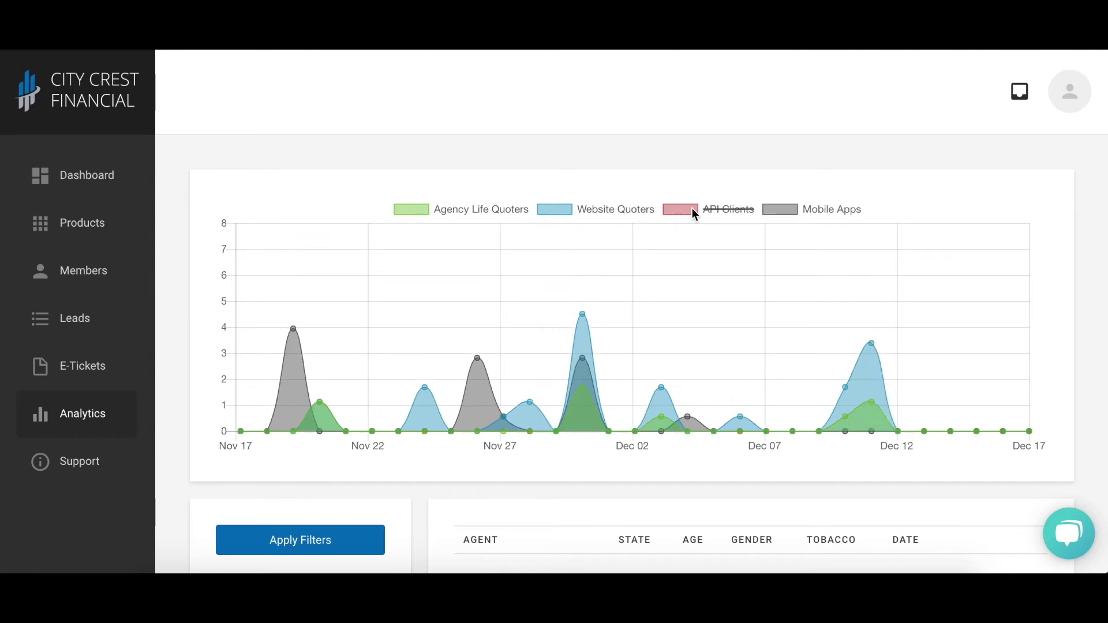
{"action": "left_click", "coordinate": [613, 211]}
{"action": "left_click", "coordinate": [492, 209]}
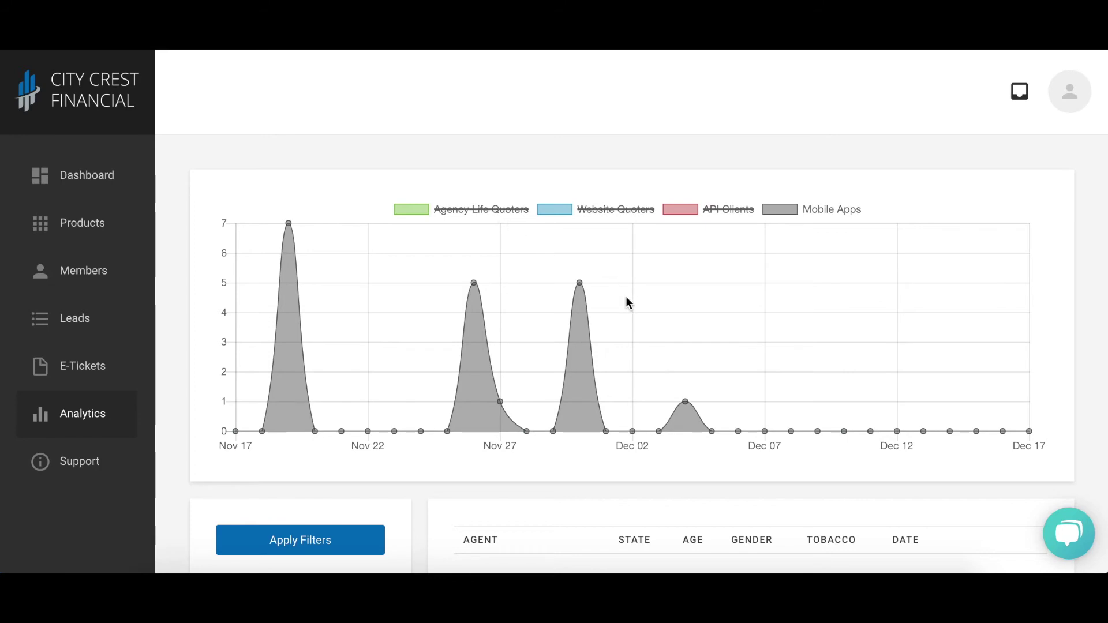
{"action": "scroll", "coordinate": [626, 297], "scroll_direction": "down", "scroll_amount": 10}
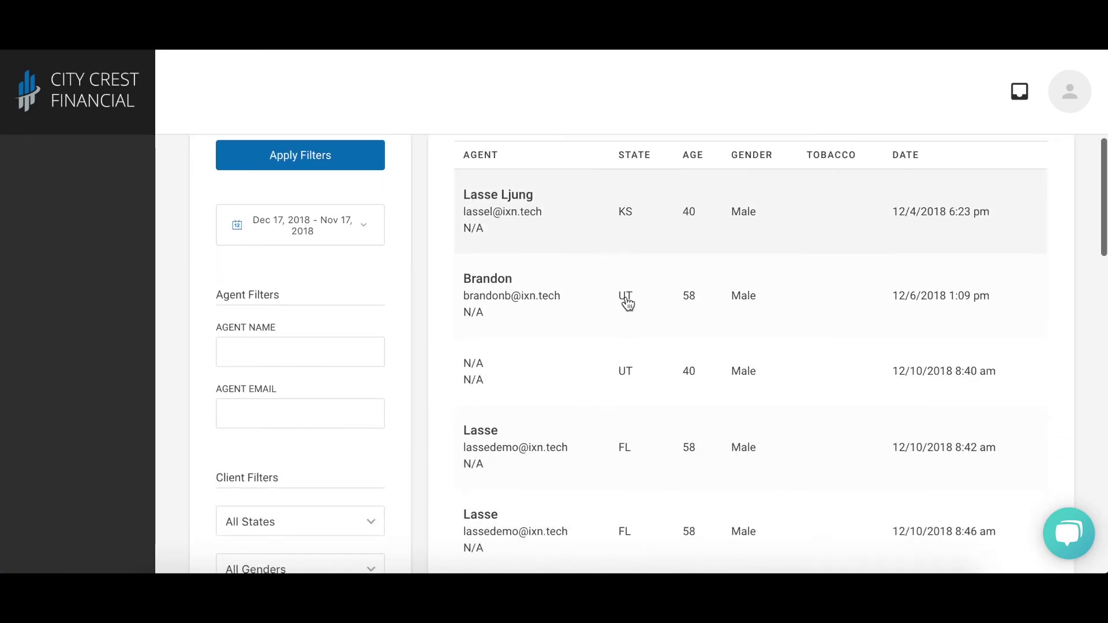
{"action": "left_click", "coordinate": [519, 212]}
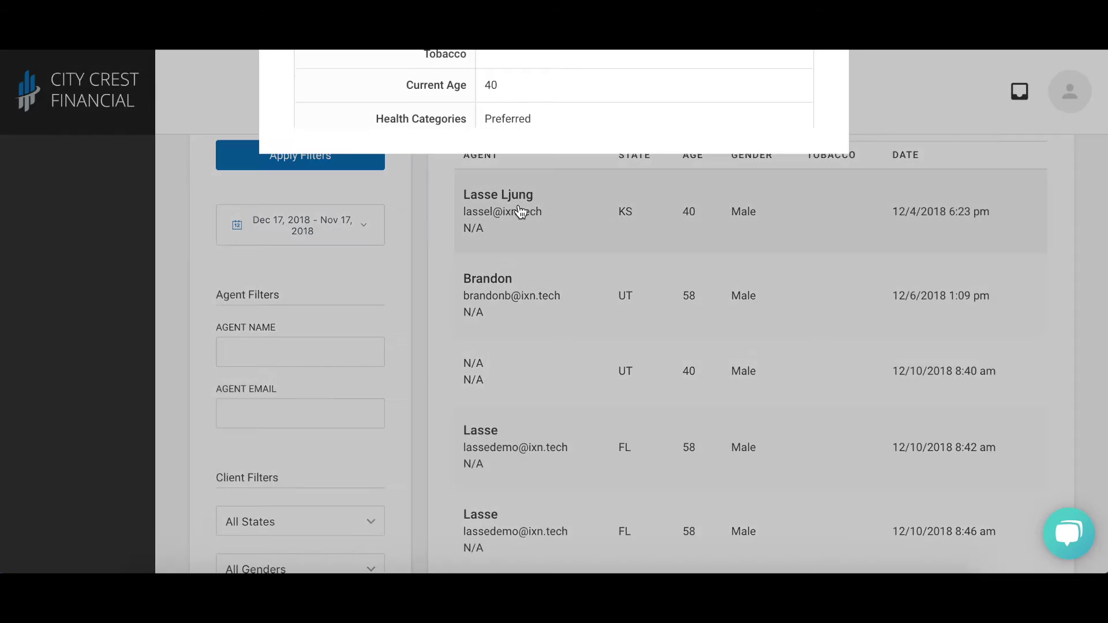
{"action": "scroll", "coordinate": [538, 335], "scroll_direction": "down", "scroll_amount": 3}
{"action": "scroll", "coordinate": [537, 335], "scroll_direction": "up", "scroll_amount": 3}
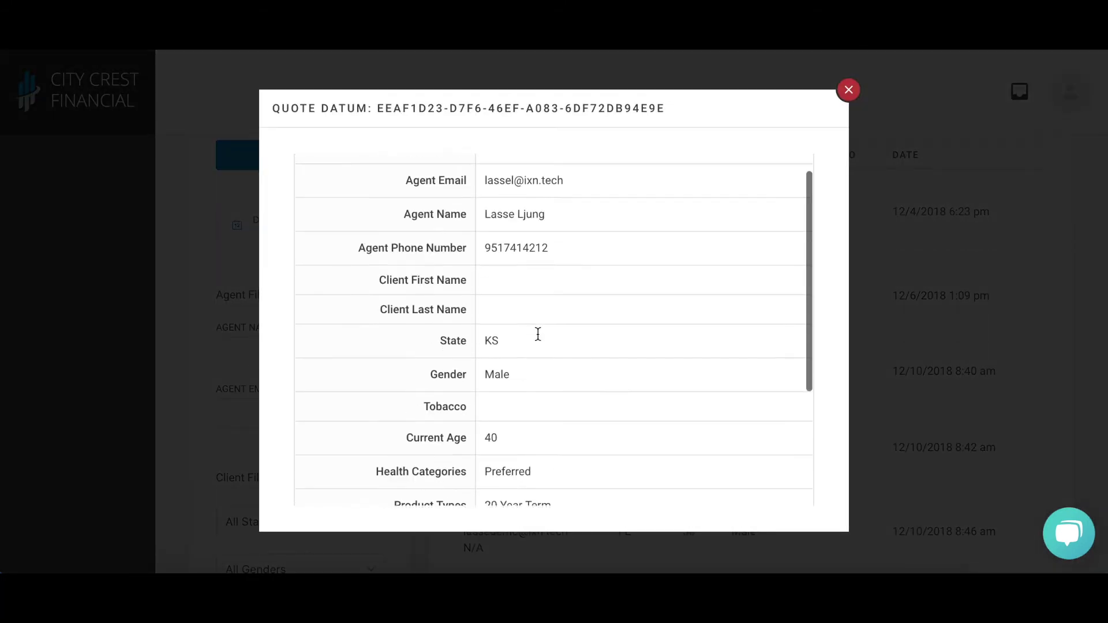
{"action": "left_click", "coordinate": [848, 91]}
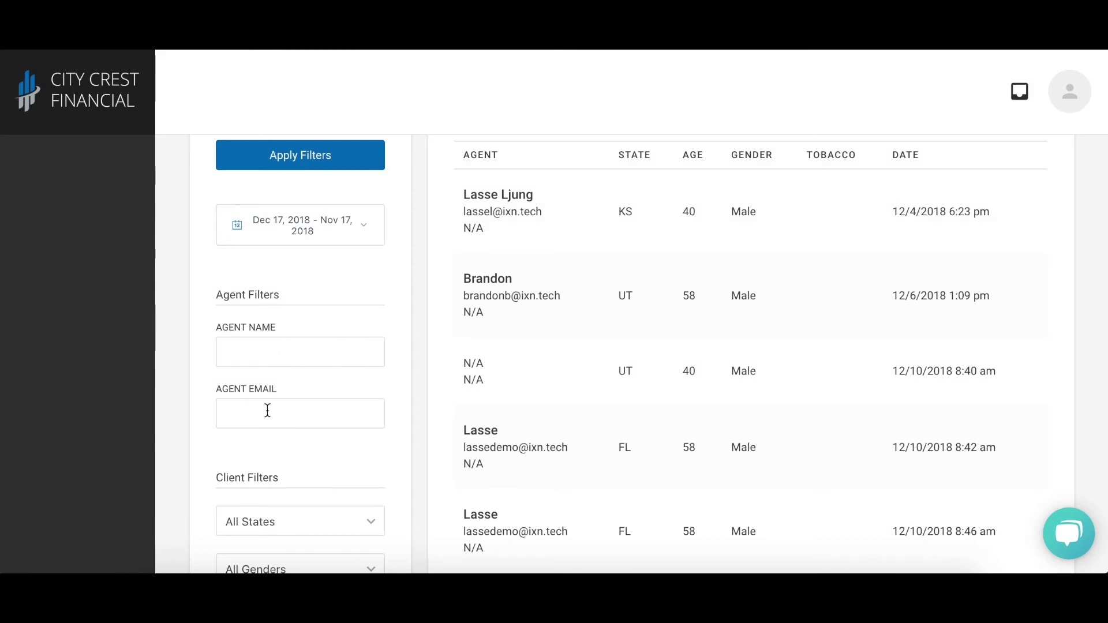
{"action": "left_click", "coordinate": [267, 412]}
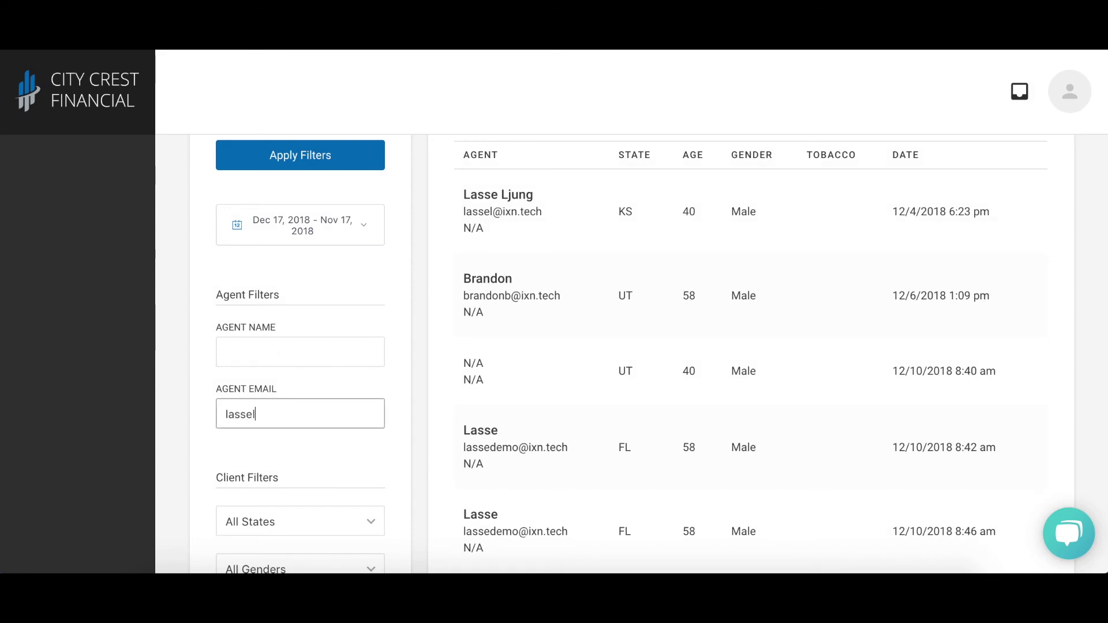
{"action": "left_click", "coordinate": [294, 157]}
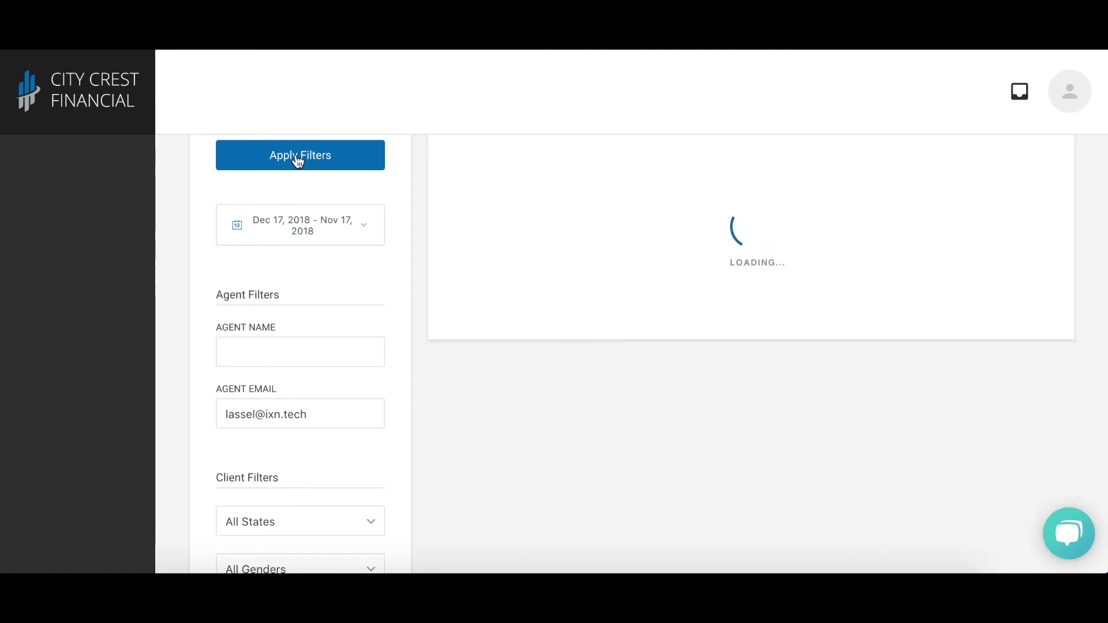